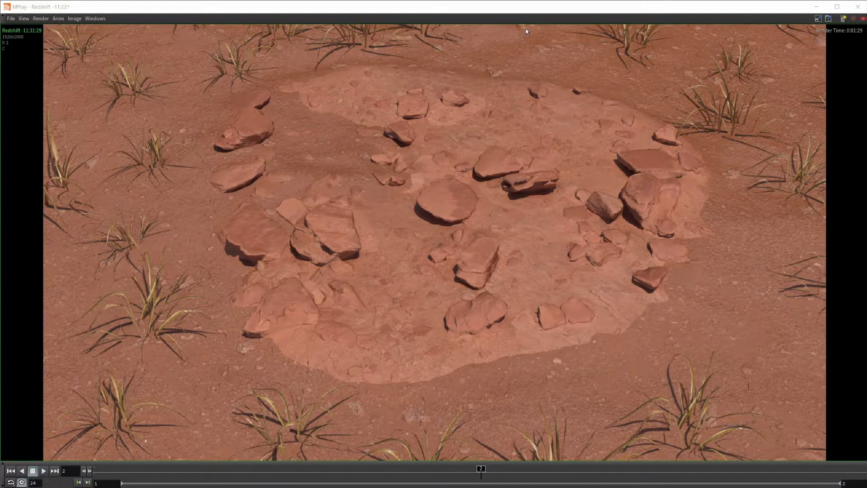
Compare the unblended frame 2 render with the blended frame 1 render in MPlay and switch to Houdini.
left_click(509, 2)
key("Left")
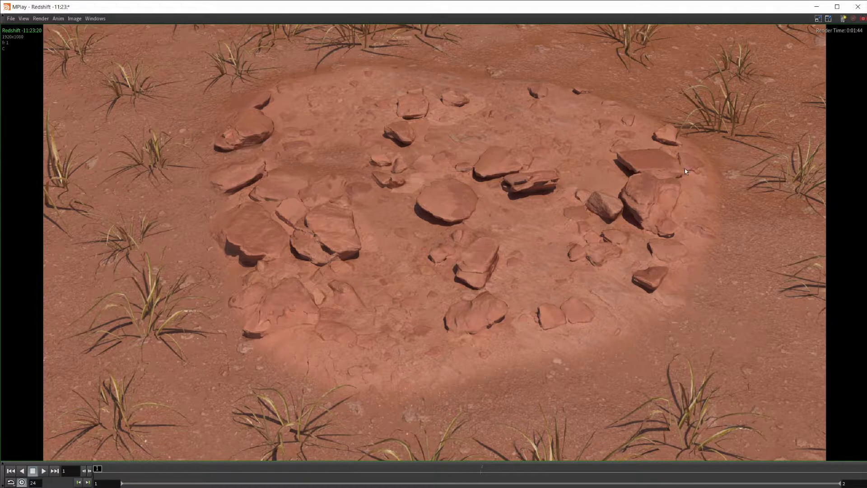
left_click(815, 6)
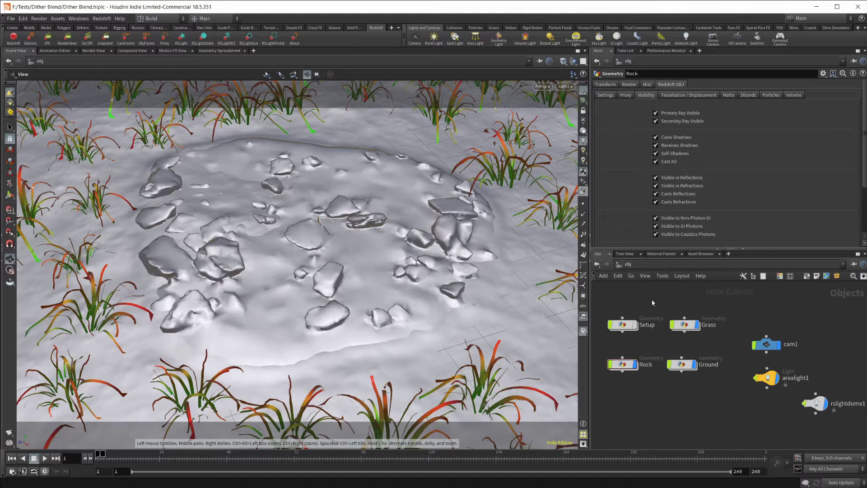
Hide the Grass, Ground and Rock objects and display the Setup object.
left_click(695, 324)
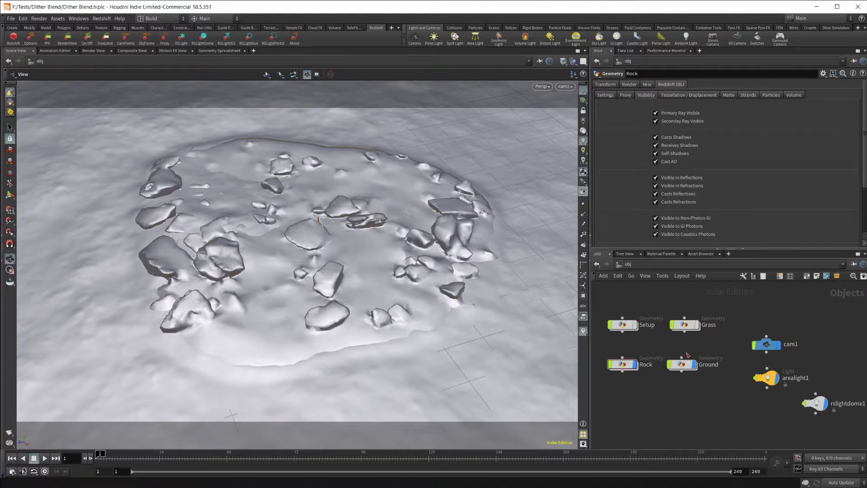
left_click(694, 364)
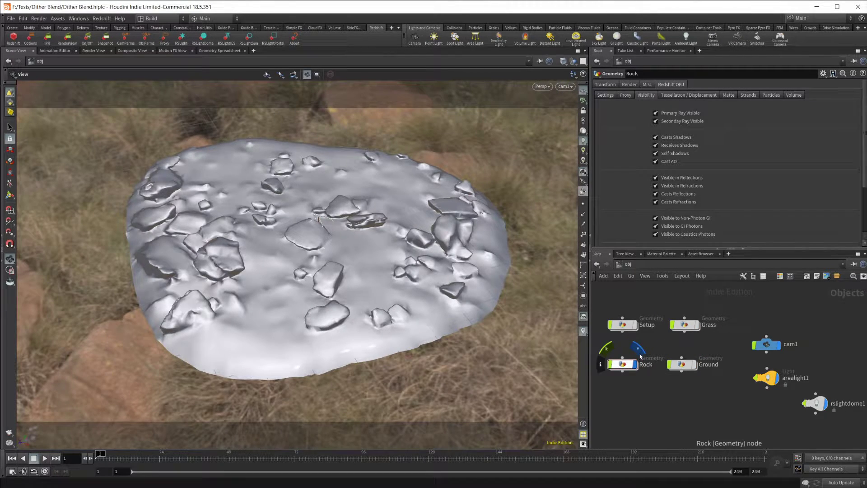
left_click(638, 352)
left_click(637, 311)
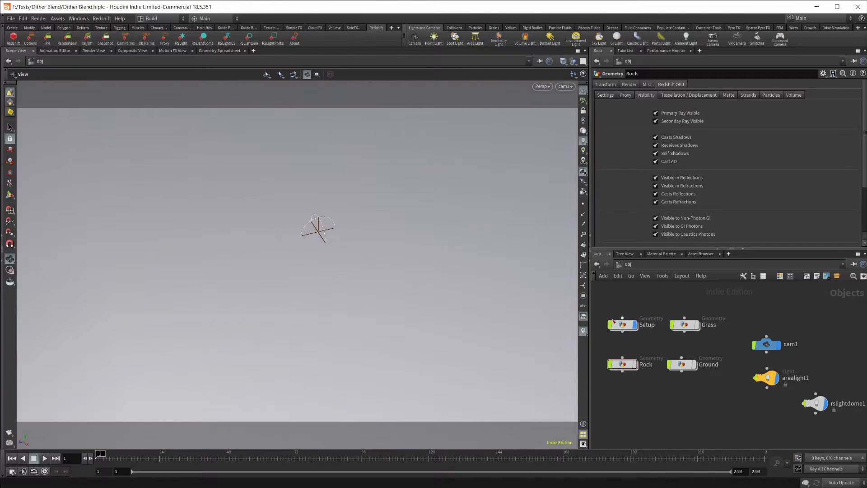
Open the Setup network, frame the heightfield in the viewport and display the output of heightfield_noise1.
double_click(619, 323)
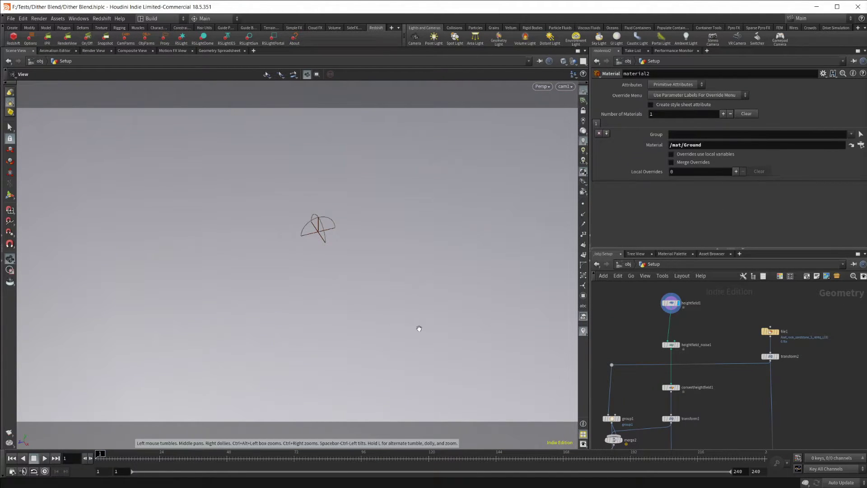
key("f")
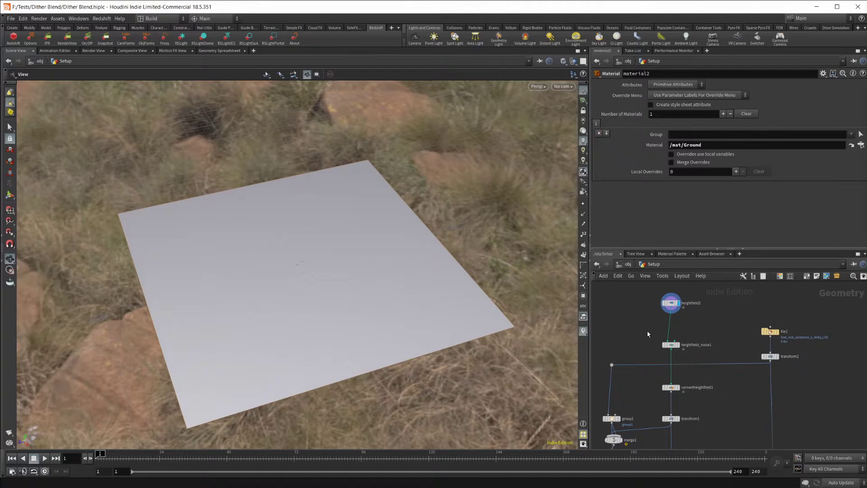
scroll(648, 347, "up", 2)
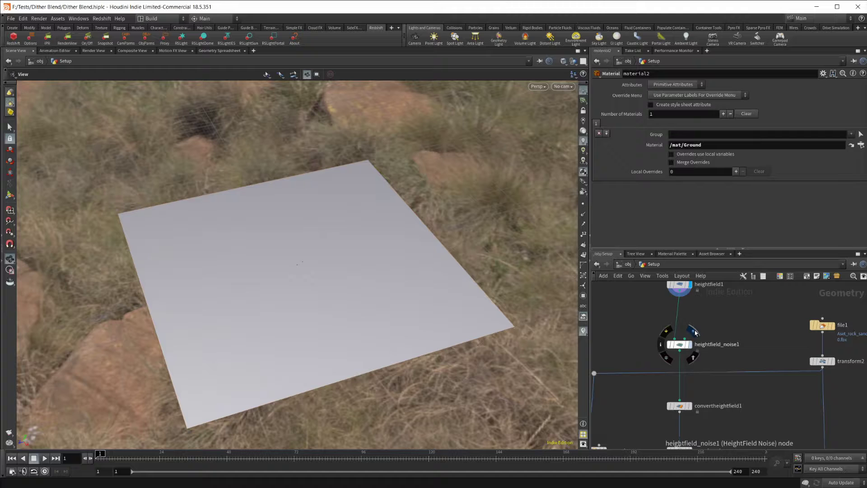
left_click(689, 344)
middle_click_drag(723, 372, 746, 334)
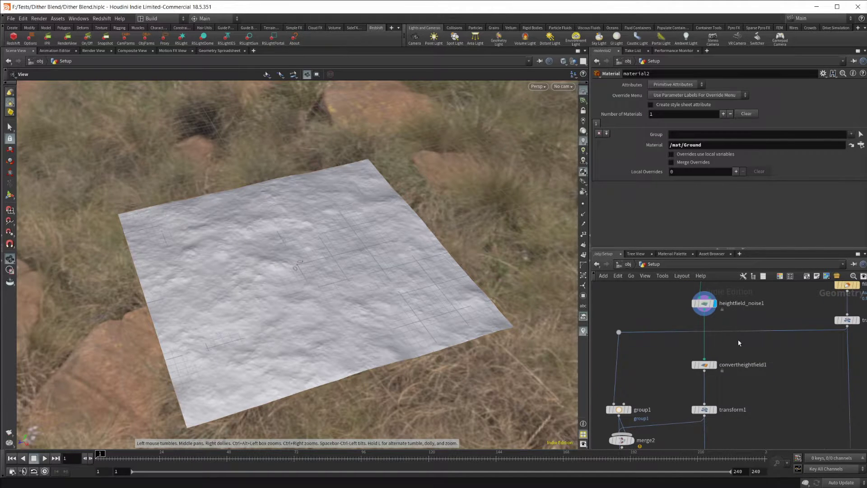
Display the polygon ground from convertheightfield1, followed by the scaled version from transform1.
left_click(715, 364)
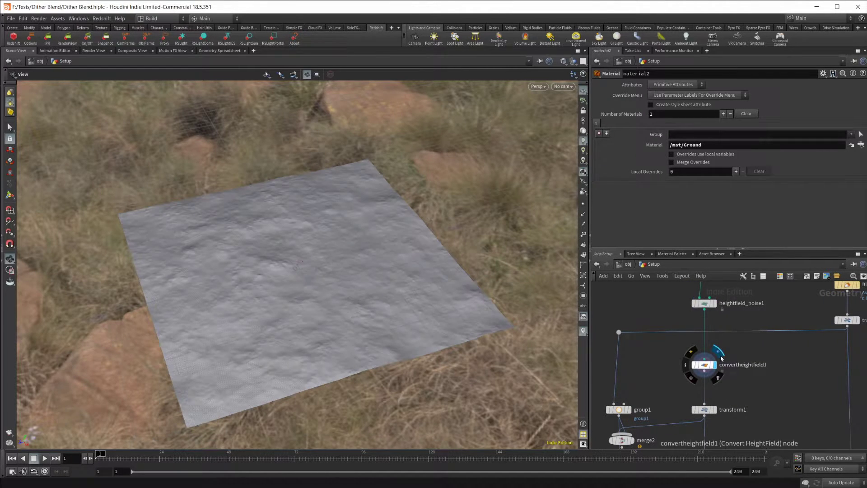
middle_click_drag(720, 399, 741, 362)
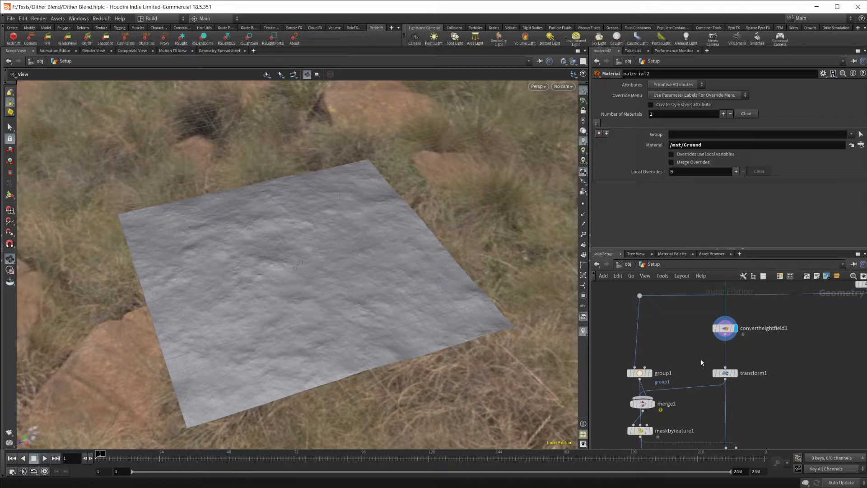
left_click(734, 373)
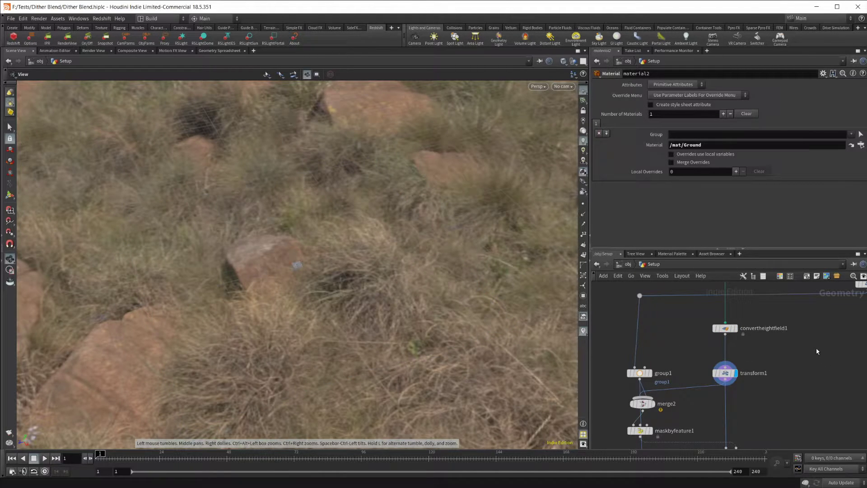
Display and frame the sandstone rock loaded by file1, and move the display flag on to transform2.
middle_click_drag(817, 351, 735, 375)
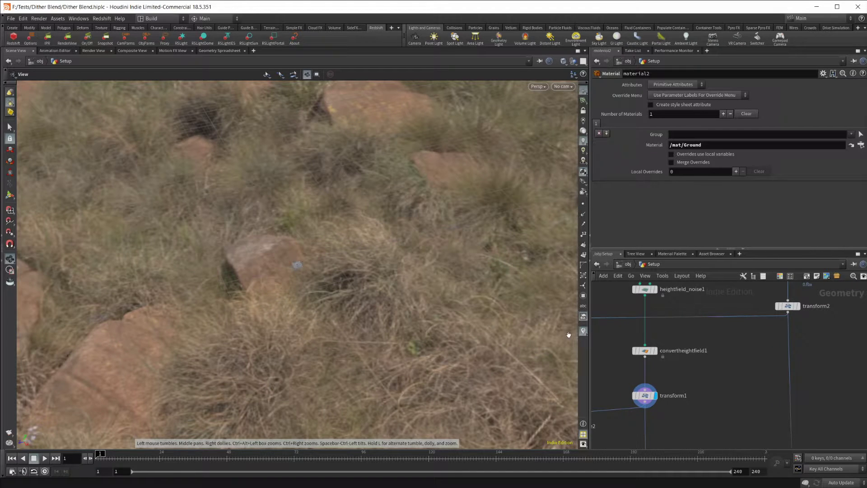
middle_click_drag(737, 343, 709, 415)
middle_click_drag(788, 313, 753, 306)
mouse_move(725, 330)
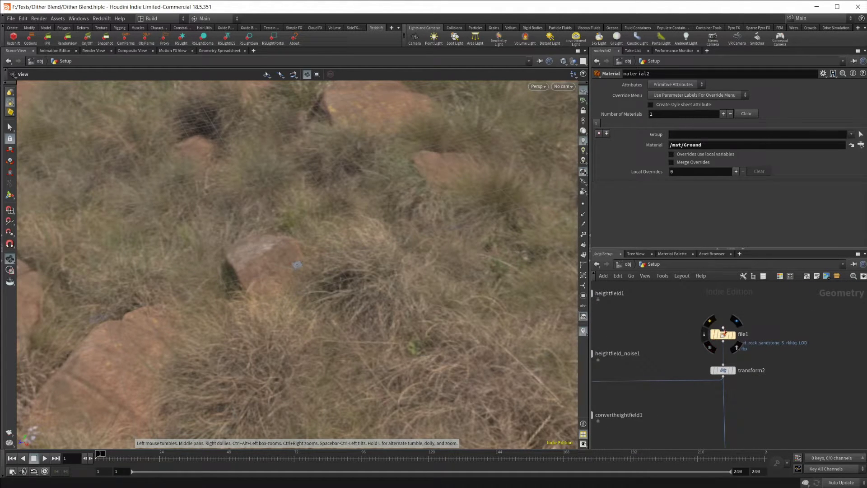
left_click(735, 322)
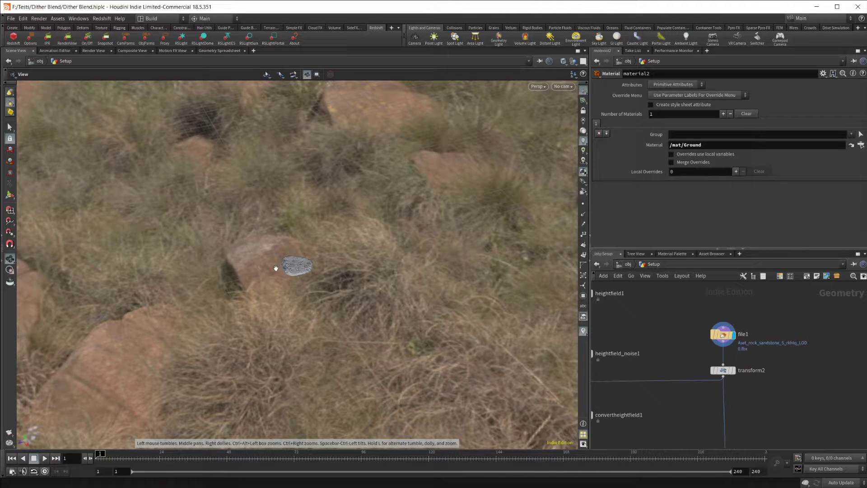
key("f")
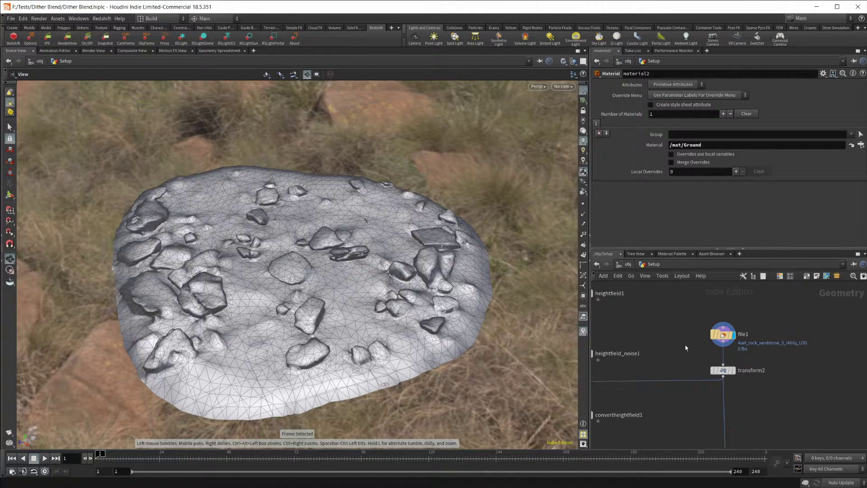
left_click(737, 358)
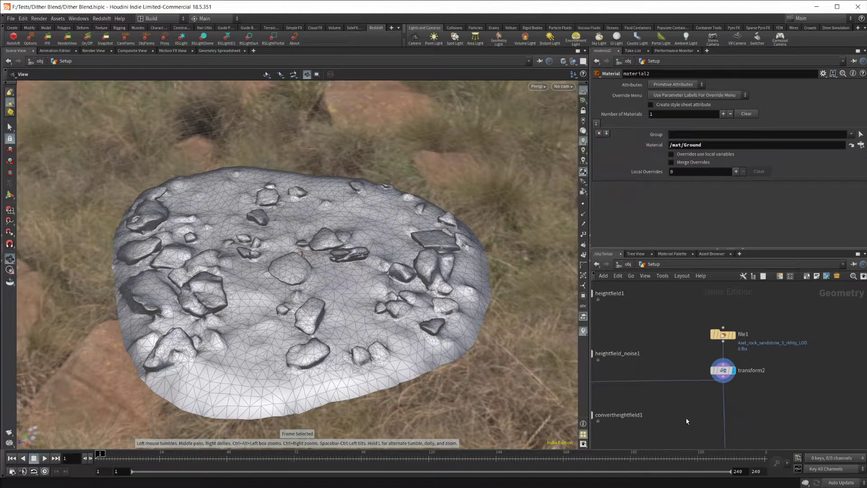
Select the group1 node on the rock branch to examine its Group Create settings.
middle_click_drag(686, 419, 745, 383)
middle_click_drag(663, 394, 802, 368)
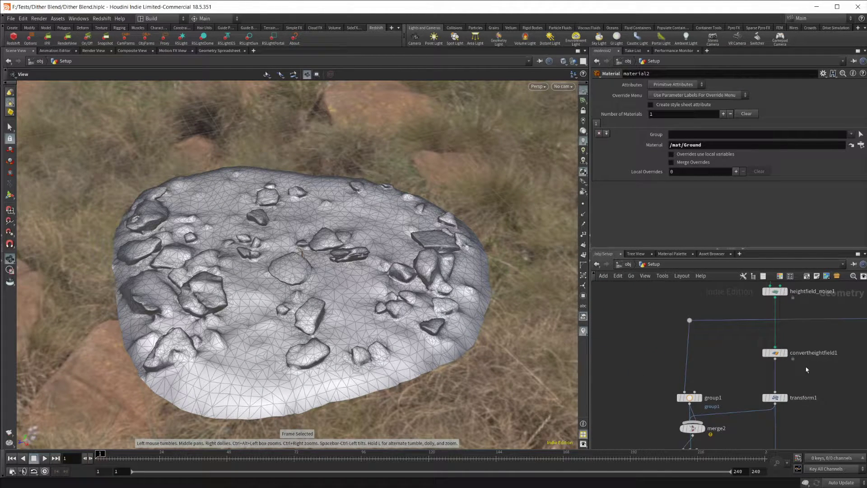
middle_click_drag(729, 363, 621, 344)
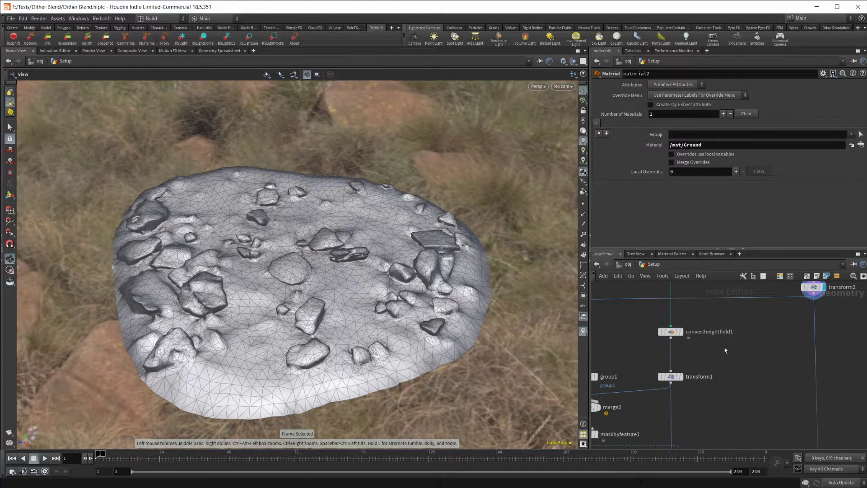
middle_click_drag(726, 351, 784, 343)
left_click(641, 368)
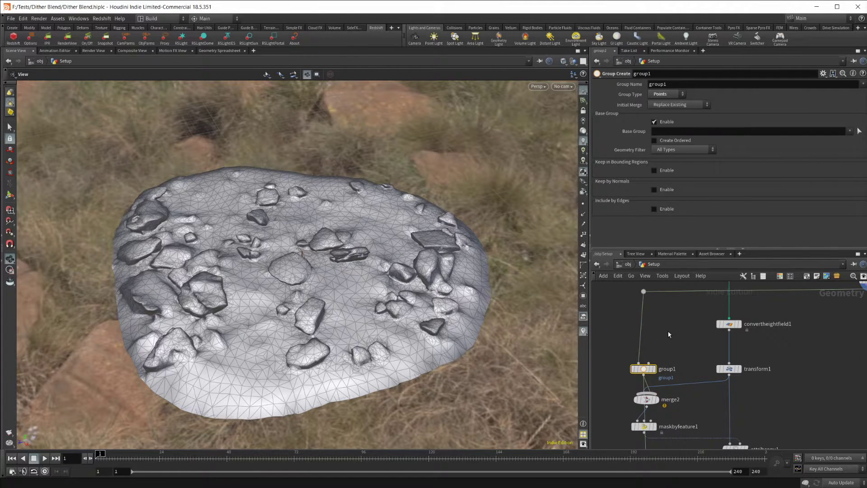
middle_click_drag(699, 333, 686, 321)
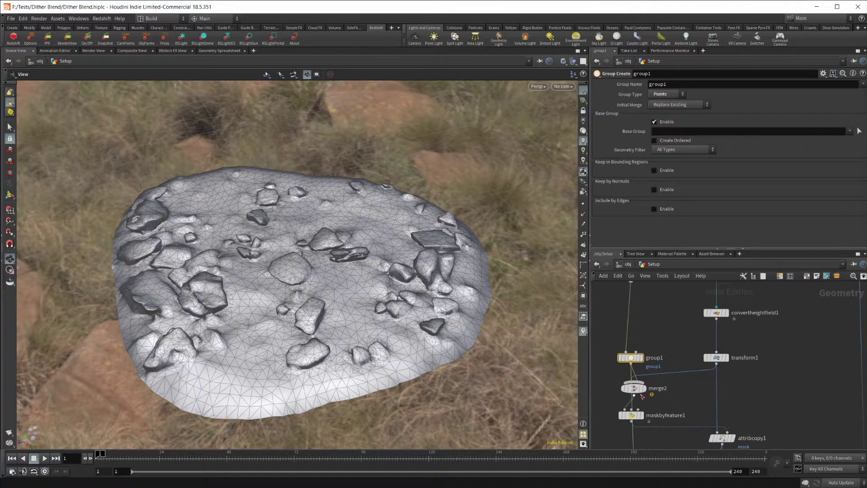
Display the ground from transform1, followed by the combined ground and rock from merge2.
middle_click_drag(681, 381, 706, 366)
left_click(751, 343)
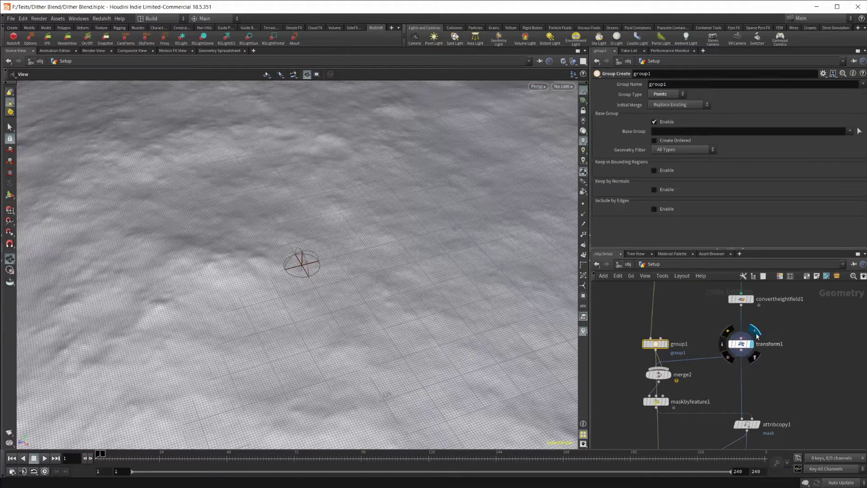
left_click(667, 375)
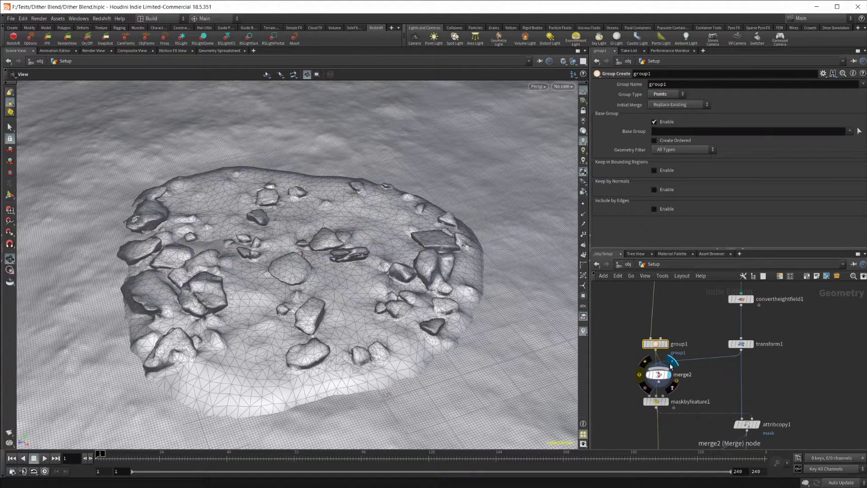
Reposition merge2 and maskbyfeature1 between the rock and ground branches and display maskbyfeature1.
middle_click_drag(718, 368, 721, 344)
left_click_drag(661, 355, 689, 350)
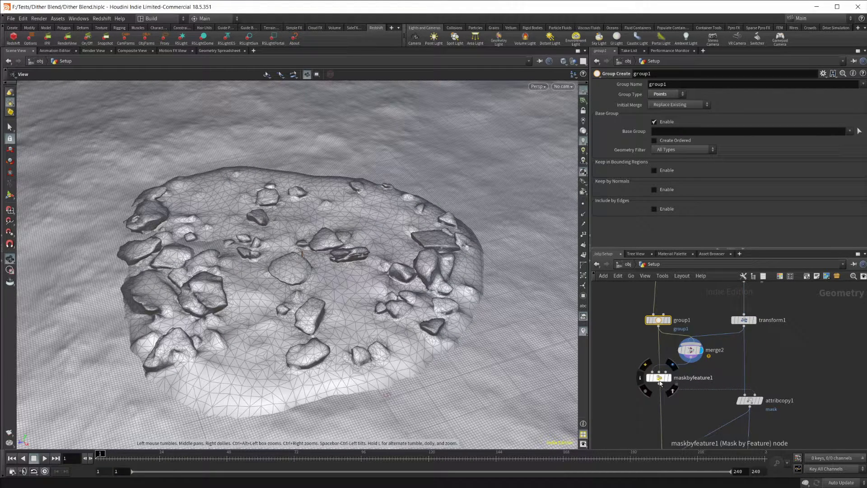
left_click_drag(659, 378, 698, 379)
mouse_move(697, 379)
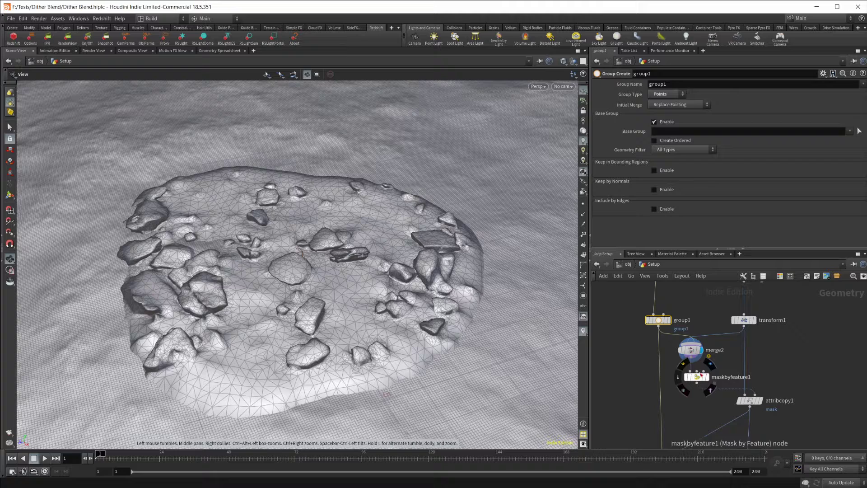
left_click(709, 366)
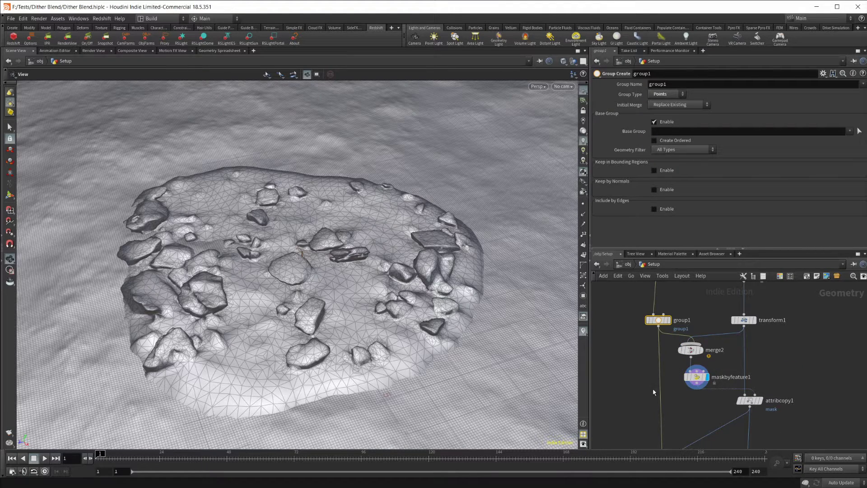
Select maskbyfeature1 and show its handles with the red mask visualization over the rock and ground.
left_click(696, 377)
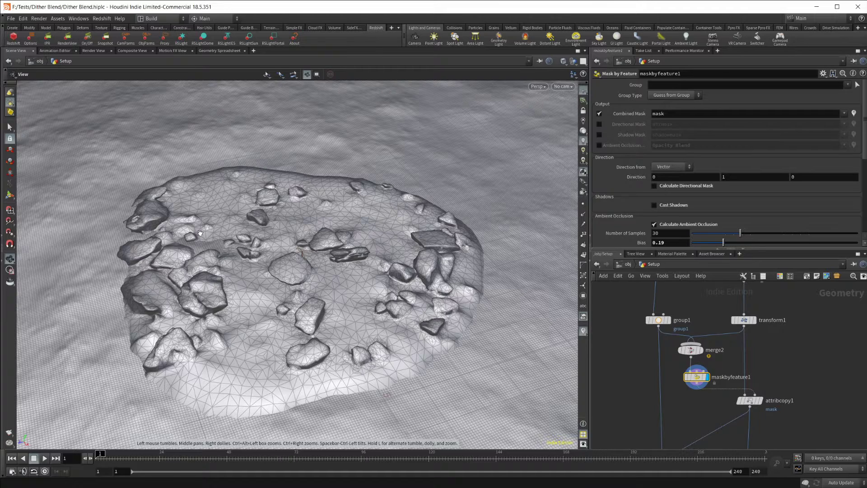
left_click(10, 195)
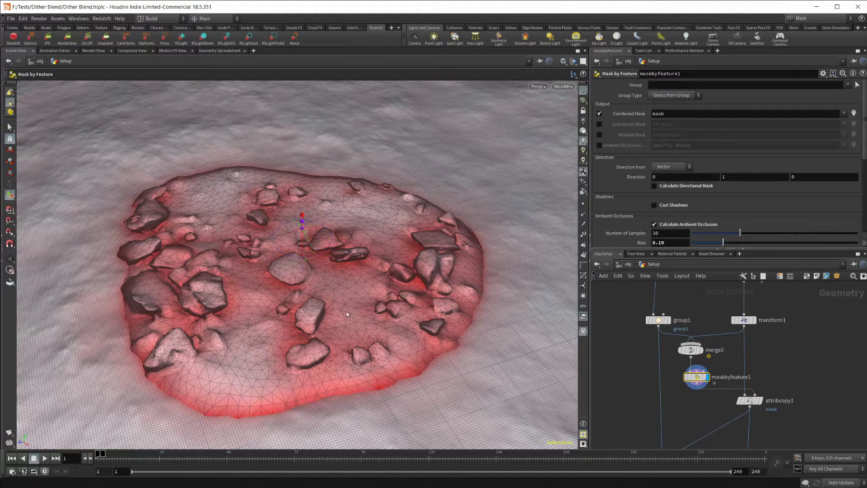
left_click(9, 127)
left_click(9, 195)
mouse_move(394, 290)
left_mouse_down("alt")
mouse_move(360, 304)
mouse_move(395, 308)
left_mouse_up("alt")
Examine the Combined Mask attribute and ambient occlusion settings of maskbyfeature1 and its connection to attribcopy1.
double_click(674, 115)
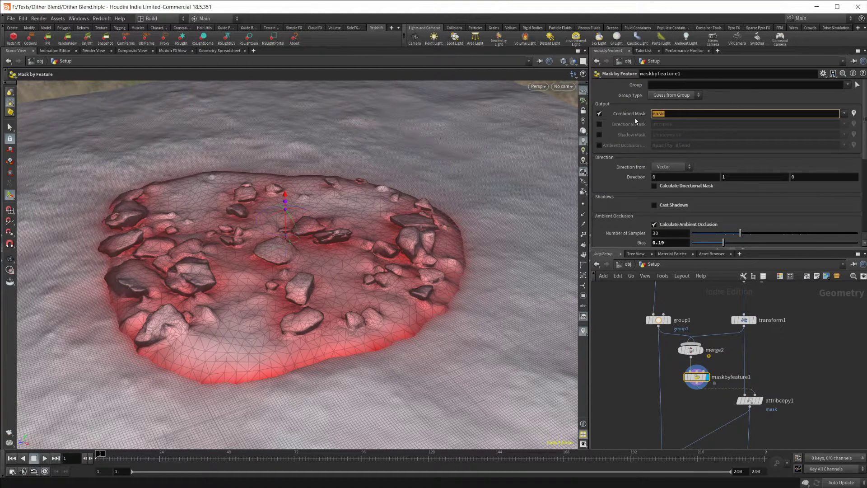
scroll(681, 160, "down", 2)
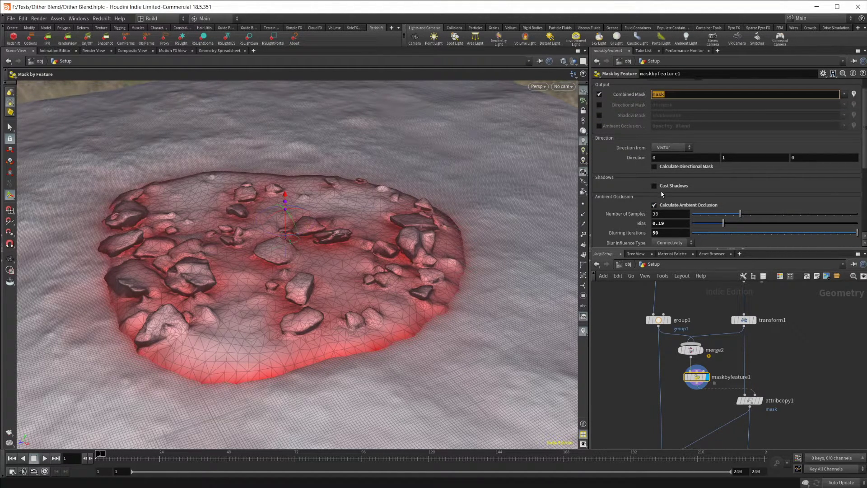
scroll(646, 208, "down", 4)
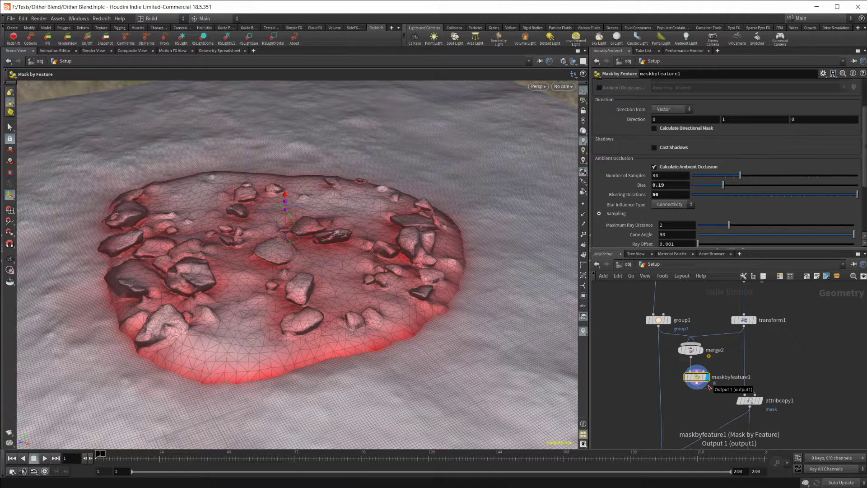
left_click_drag(709, 387, 755, 395)
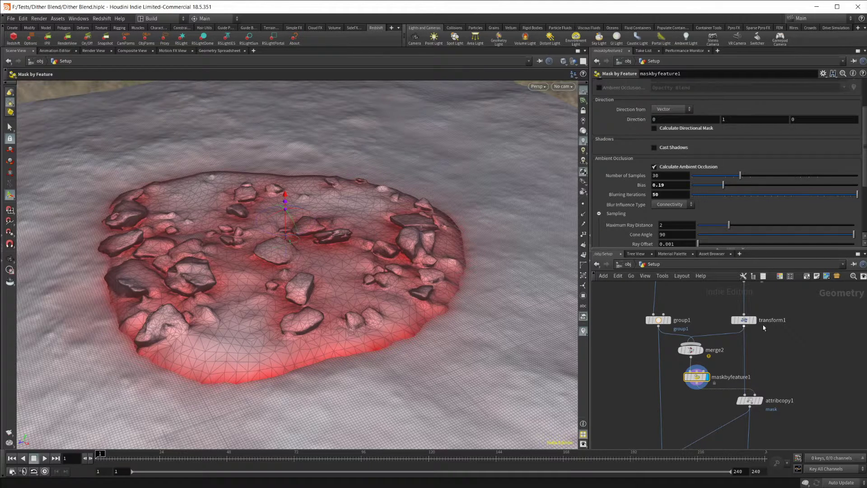
mouse_move(750, 320)
Enable Remap Combined Mask in the Remap settings of maskbyfeature1.
scroll(607, 217, "down", 3)
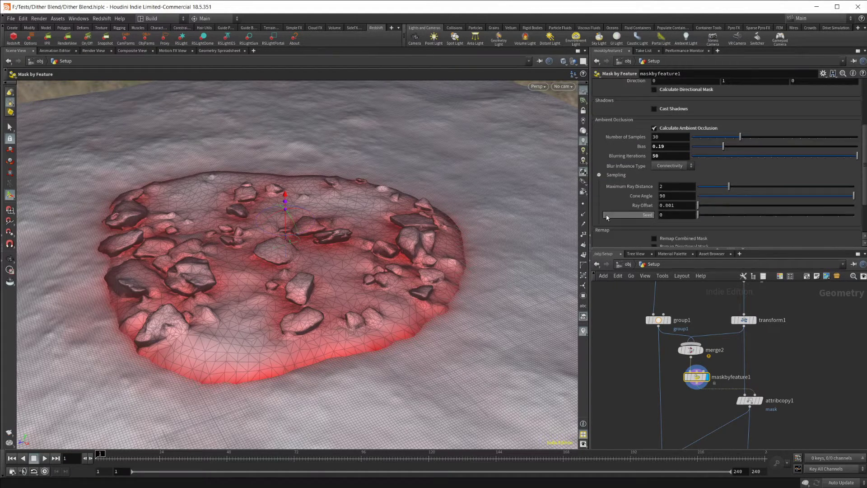
scroll(607, 217, "down", 4)
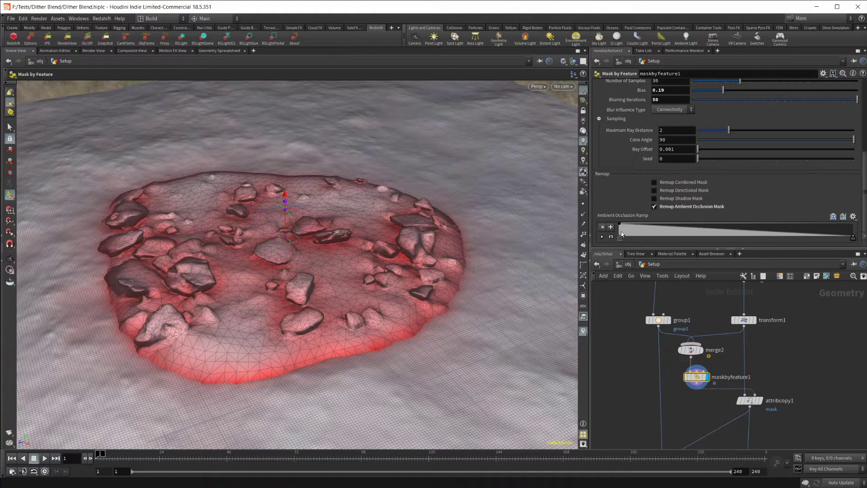
left_click(655, 182)
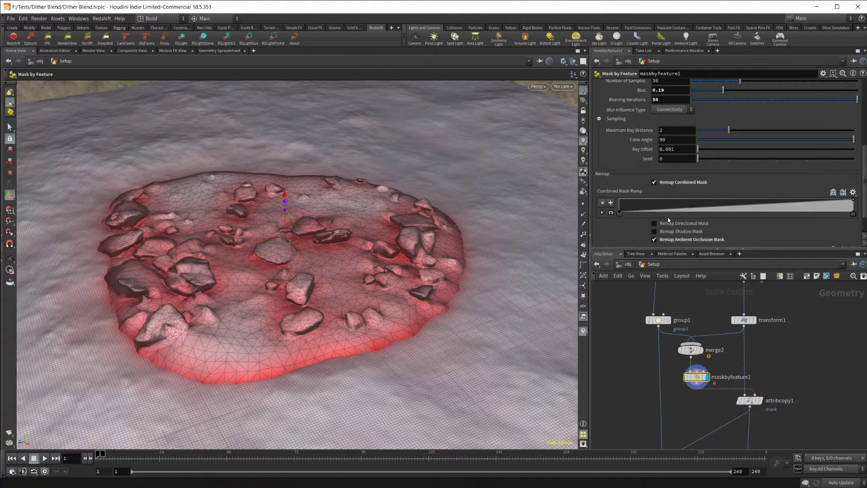
Disable Remap Combined Mask on maskbyfeature1 and set attribcopy1 as the displayed node.
left_click(654, 184)
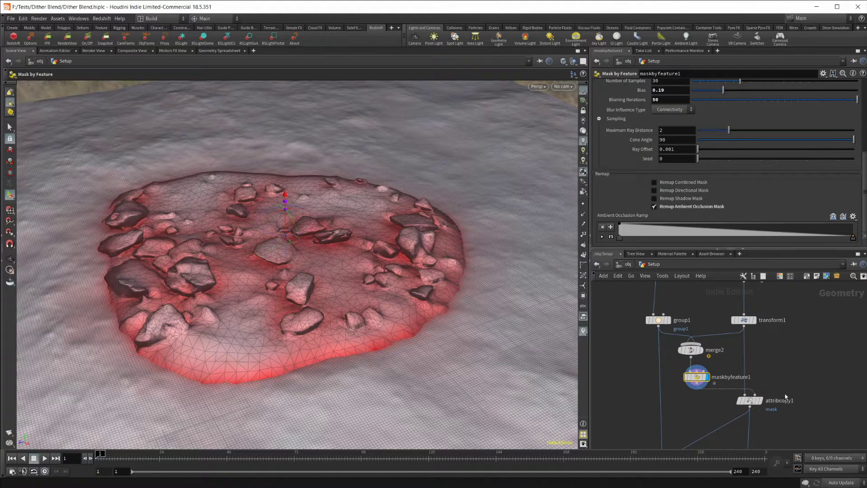
left_click(742, 399)
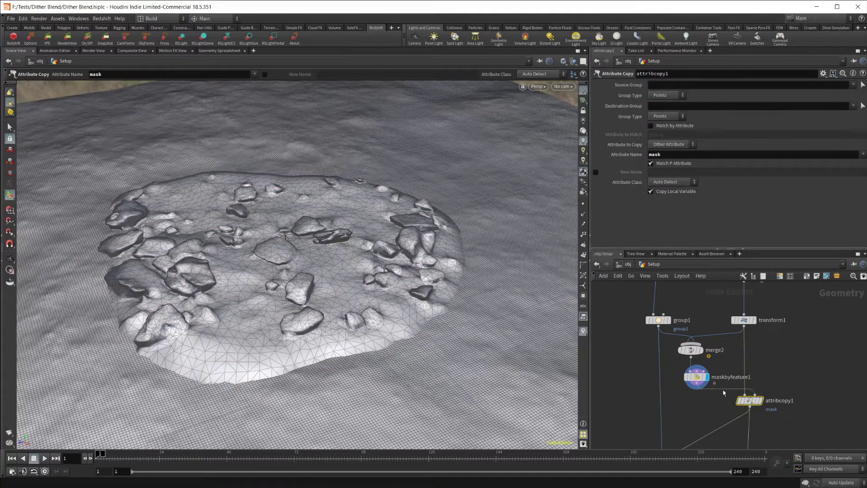
middle_click_drag(671, 421, 674, 392)
left_click(761, 371)
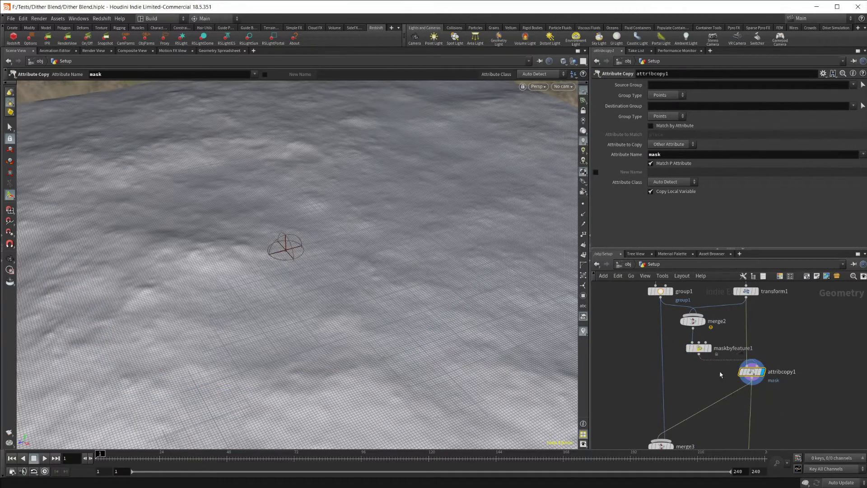
Select maskbyfeature1 to view its red mask visualization over the ground geometry of attribcopy1.
mouse_move(701, 349)
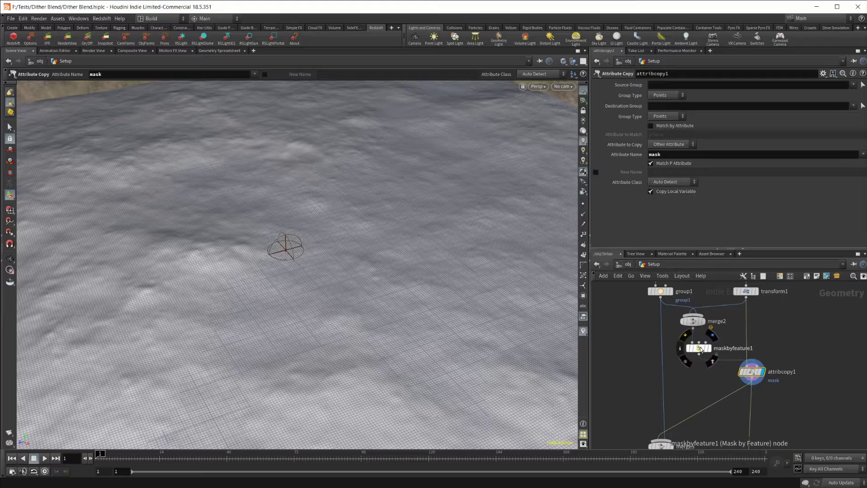
left_click(700, 347)
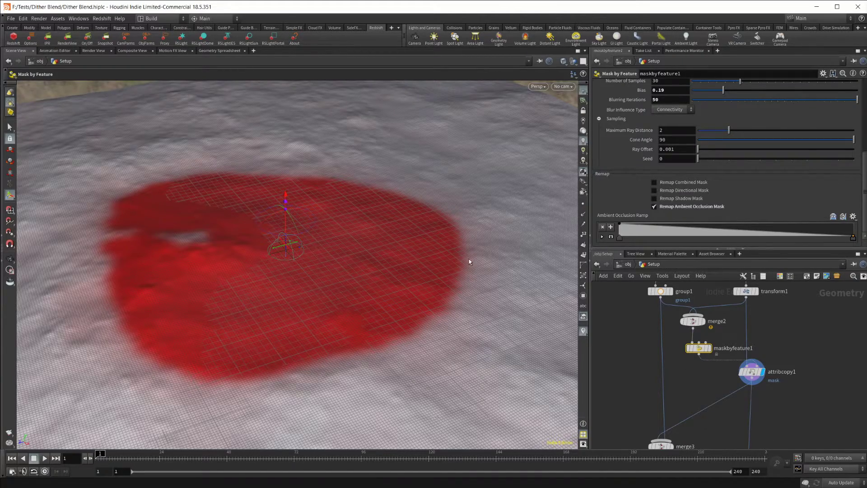
scroll(258, 302, "up", 5)
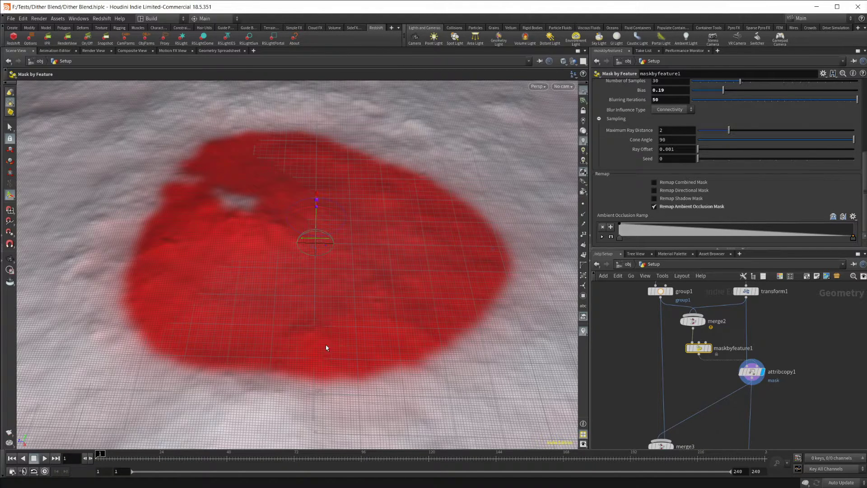
Examine how transform1 and maskbyfeature1 feed the inputs of attribcopy1 and which attribute it copies.
middle_click_drag(805, 320, 753, 350)
scroll(712, 351, "up", 2)
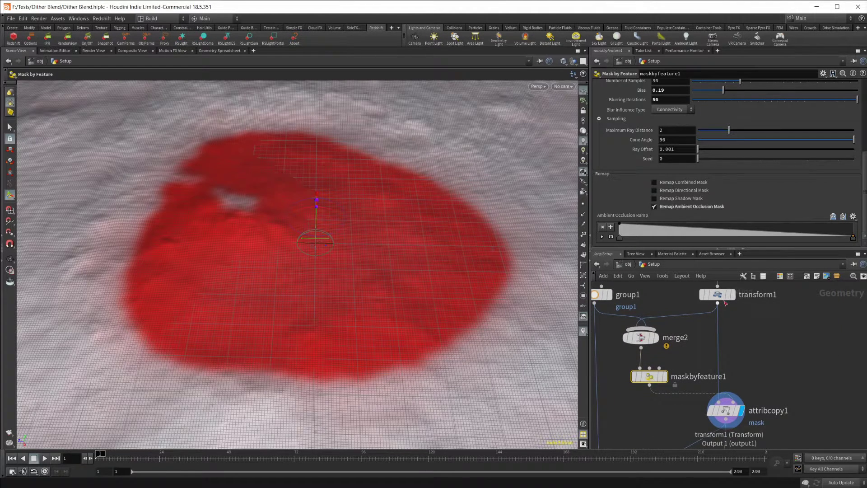
mouse_move(719, 409)
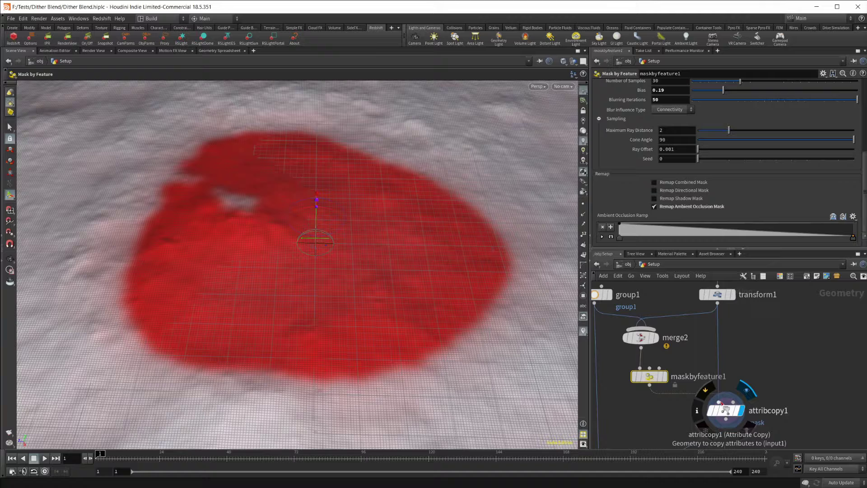
left_click(764, 336)
middle_click_drag(758, 350, 750, 315)
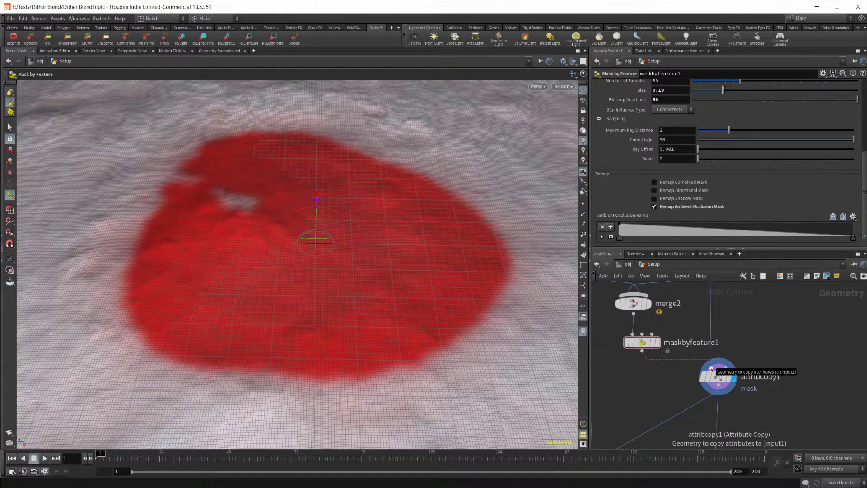
mouse_move(711, 369)
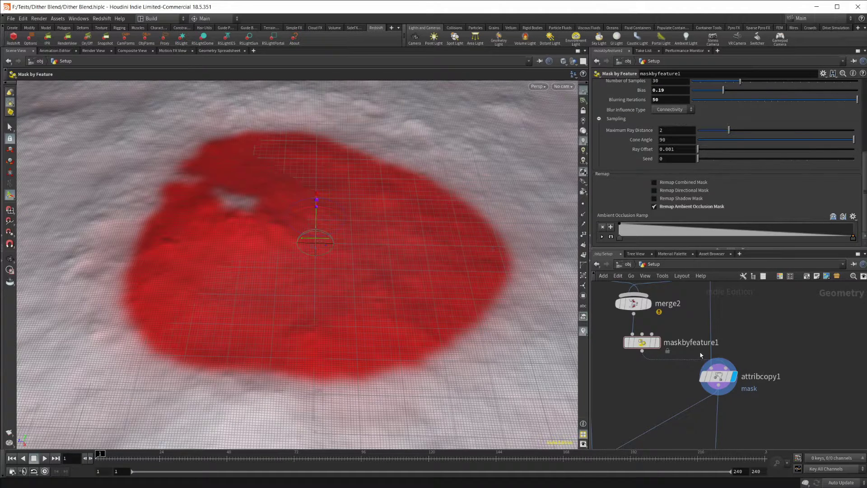
mouse_move(638, 344)
scroll(752, 361, "up", 1)
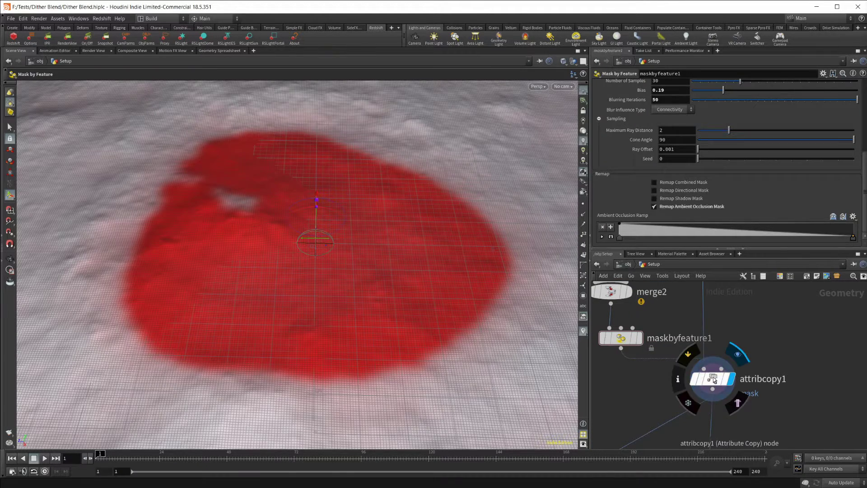
left_click(714, 376)
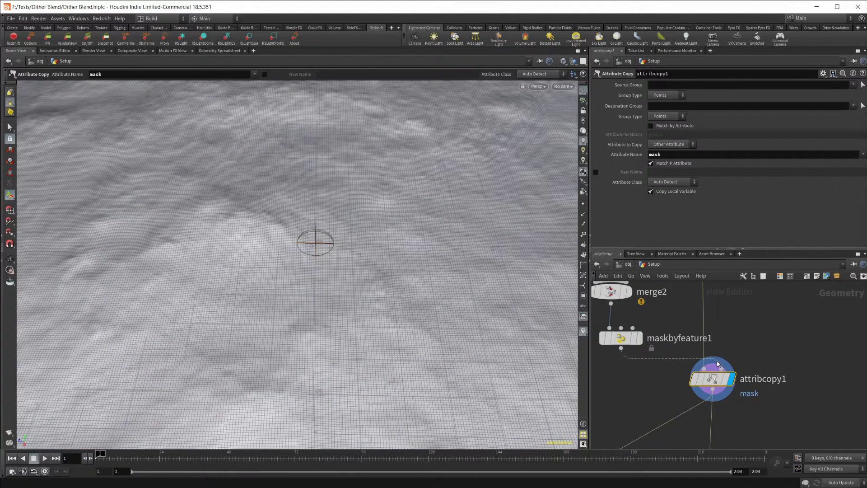
Show the point attributes of maskbyfeature1 in the Geometry Spreadsheet and set maskbyfeature1 as the displayed node.
left_click(621, 339)
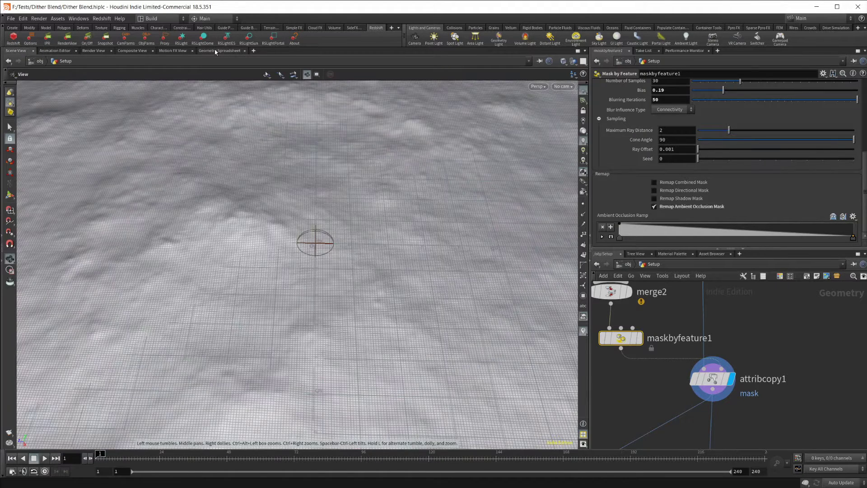
left_click(214, 50)
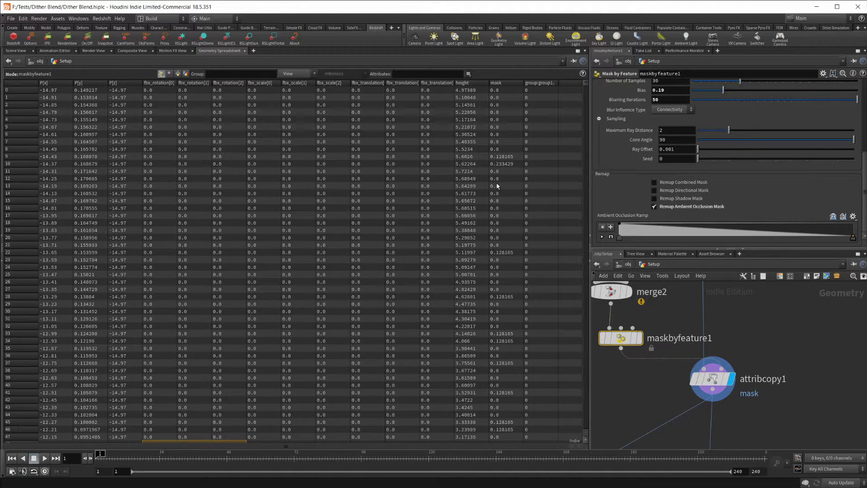
left_click(646, 322)
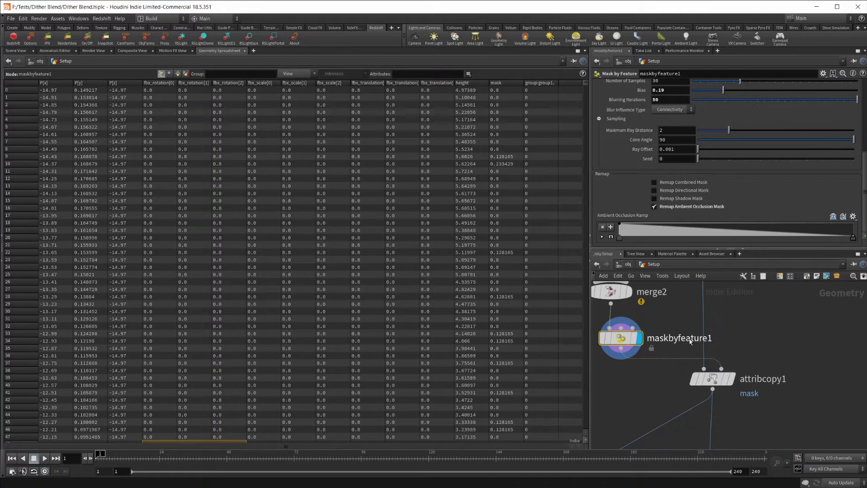
Display and select attribcopy1 to inspect its mask values in the spreadsheet and its Attribute Name setting.
mouse_move(718, 379)
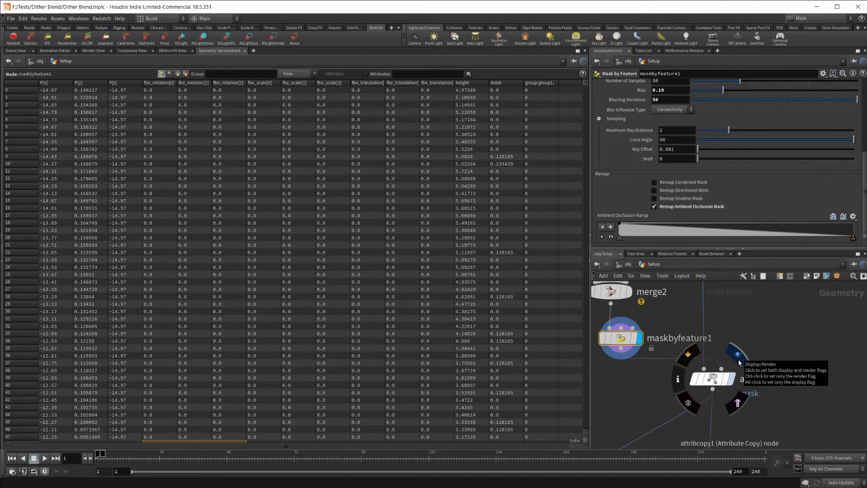
left_click(737, 355)
left_click(716, 383)
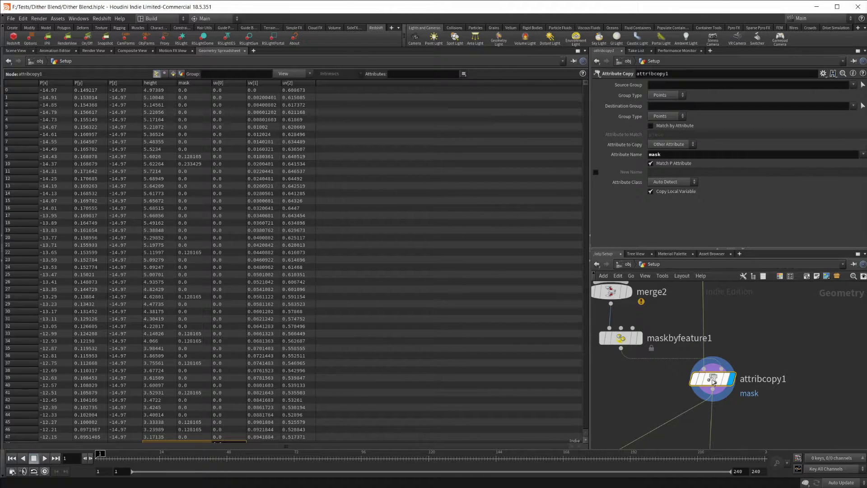
mouse_move(706, 383)
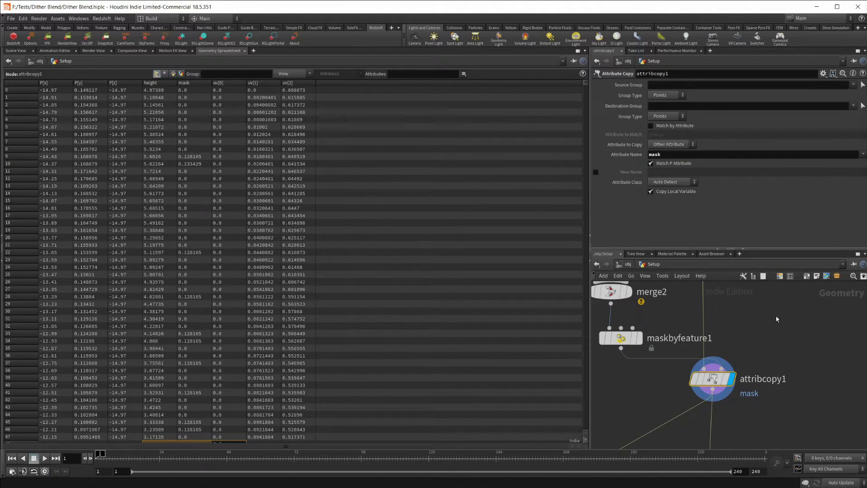
double_click(660, 155)
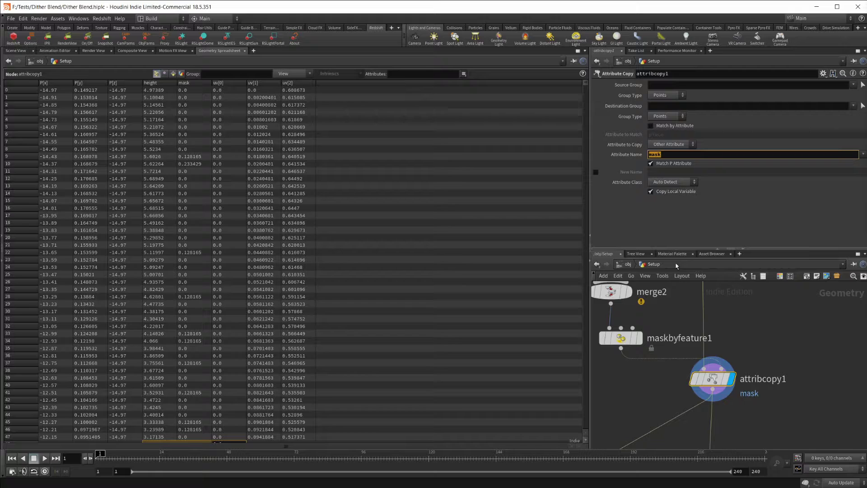
left_click(756, 335)
Display and select maskbyfeature2 below merge3 in the node network.
middle_click_drag(759, 393, 794, 365)
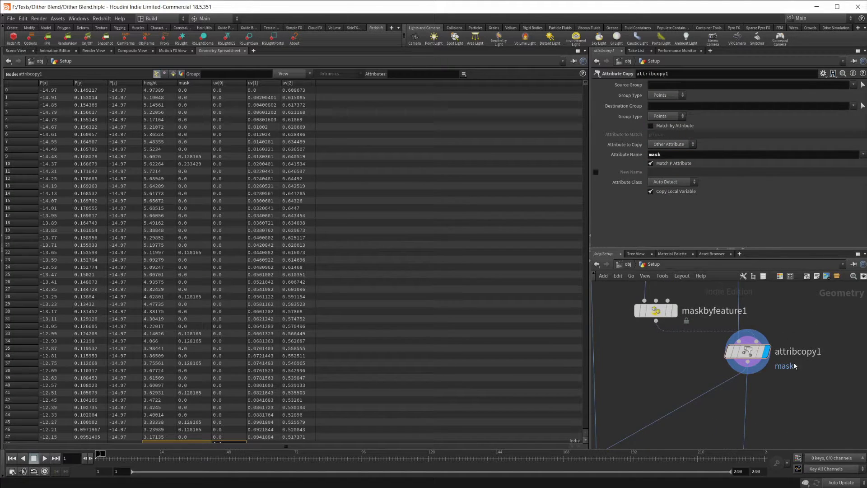
scroll(775, 403, "down", 1)
middle_click_drag(774, 403, 781, 336)
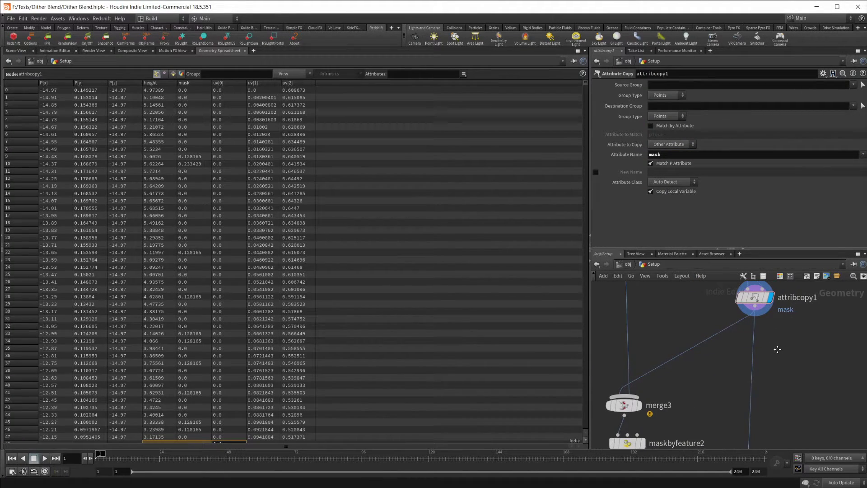
middle_click_drag(714, 372, 753, 307)
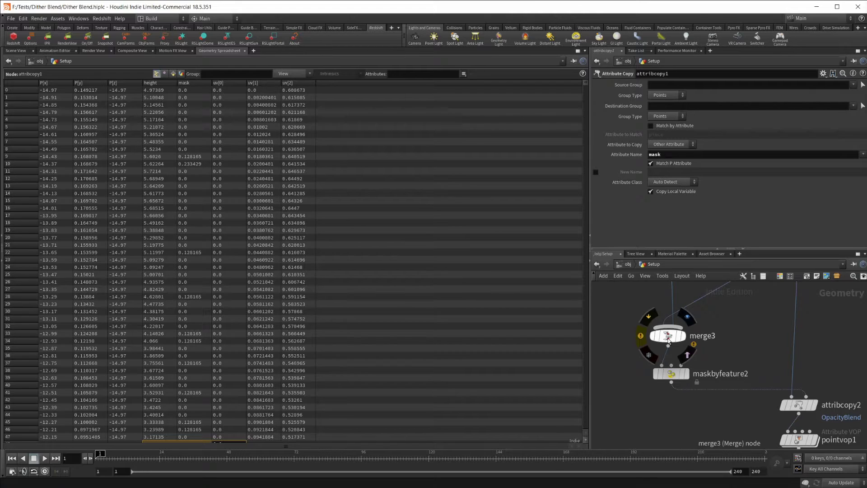
mouse_move(678, 368)
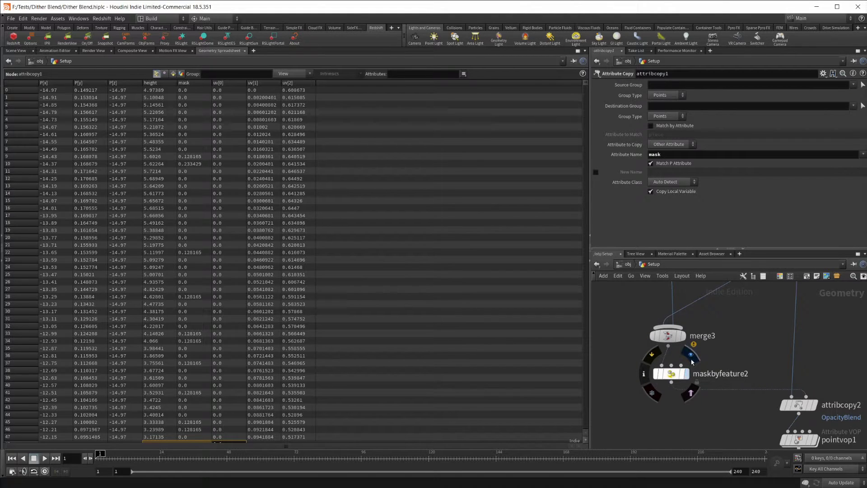
left_click(690, 355)
left_click(675, 374)
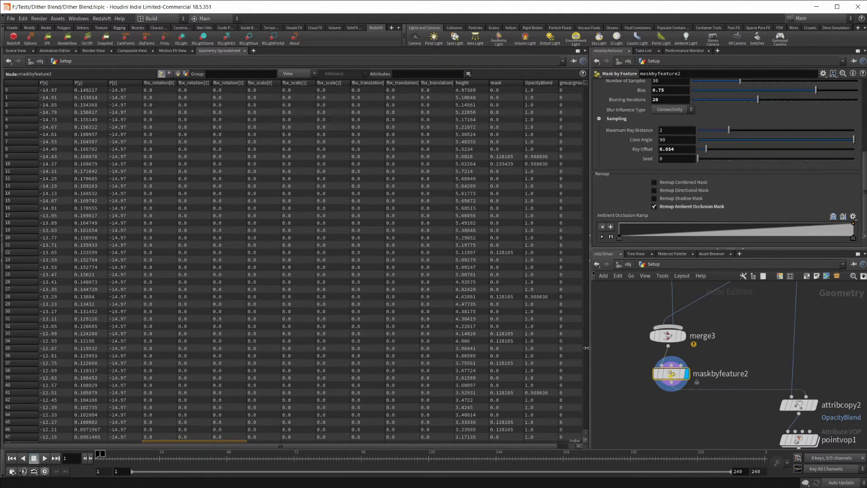
Return to the Scene View and show the handles and mask visualization of maskbyfeature2.
left_click(16, 51)
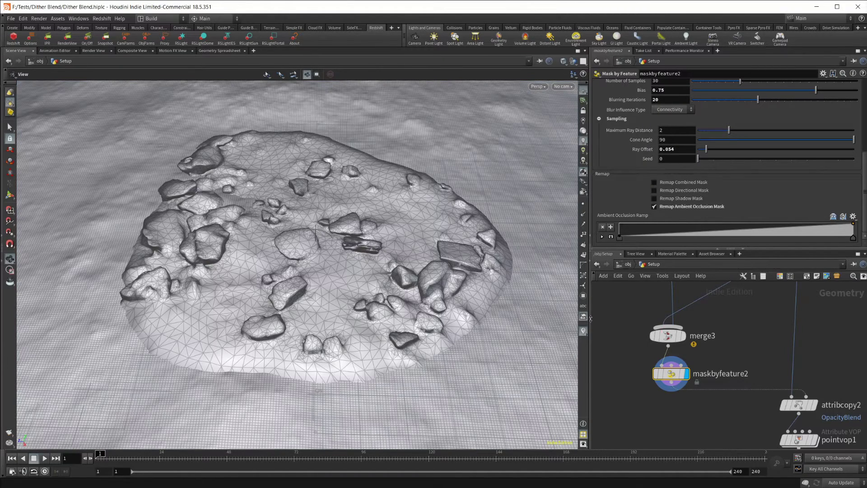
left_click(9, 195)
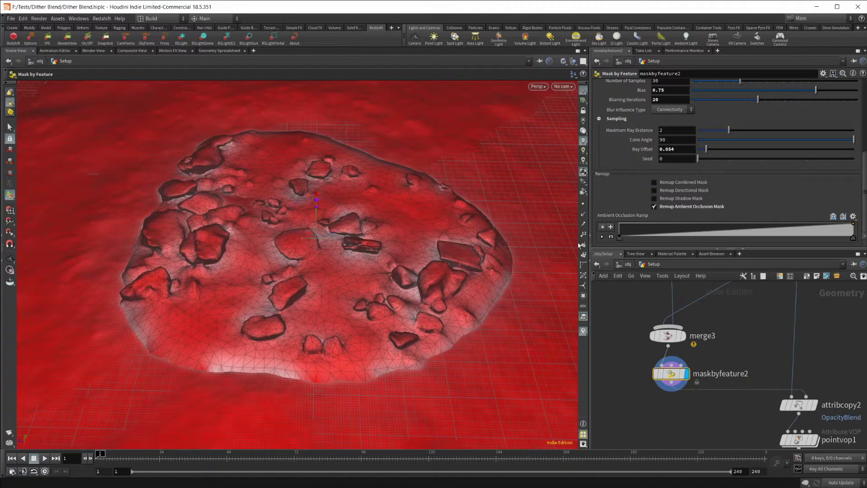
Examine the Combined Mask output name of maskbyfeature2 and view the rendered rock blend in MPlay before returning to Houdini.
scroll(605, 180, "up", 5)
scroll(605, 181, "up", 3)
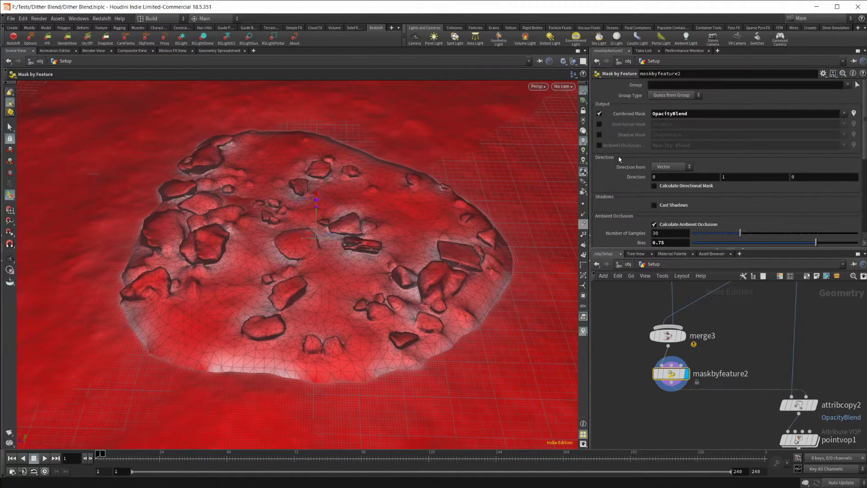
left_click_drag(692, 112, 652, 121)
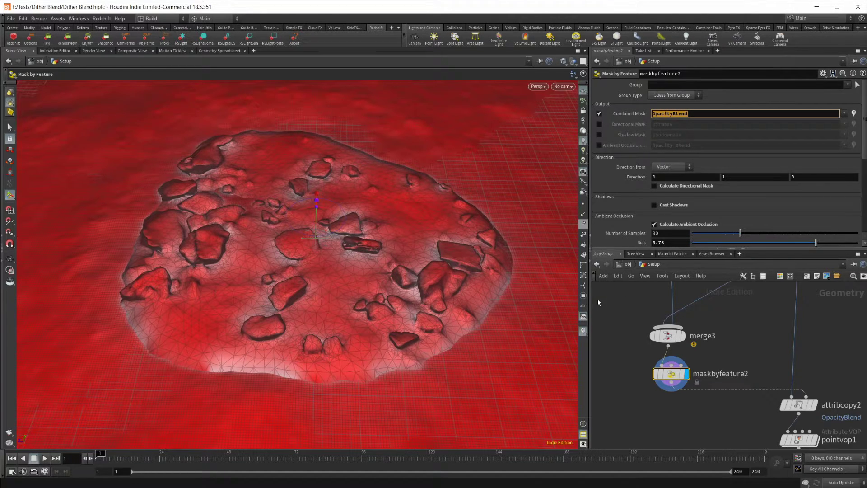
mouse_move(672, 373)
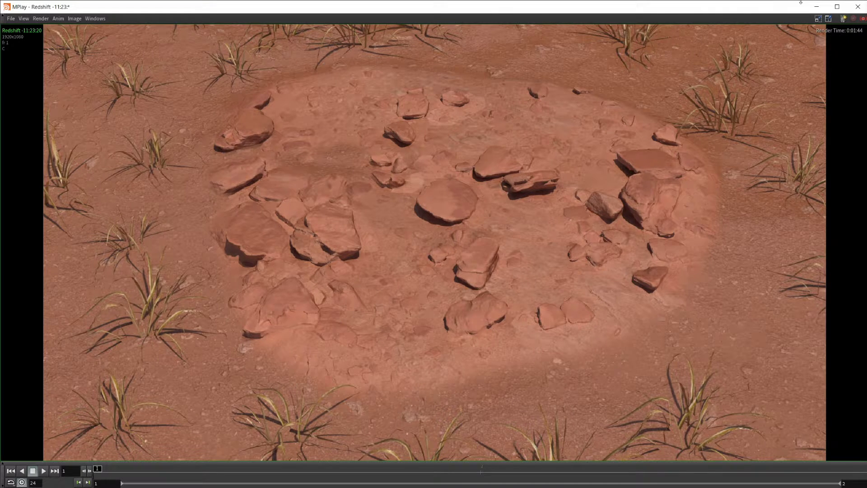
left_click(816, 6)
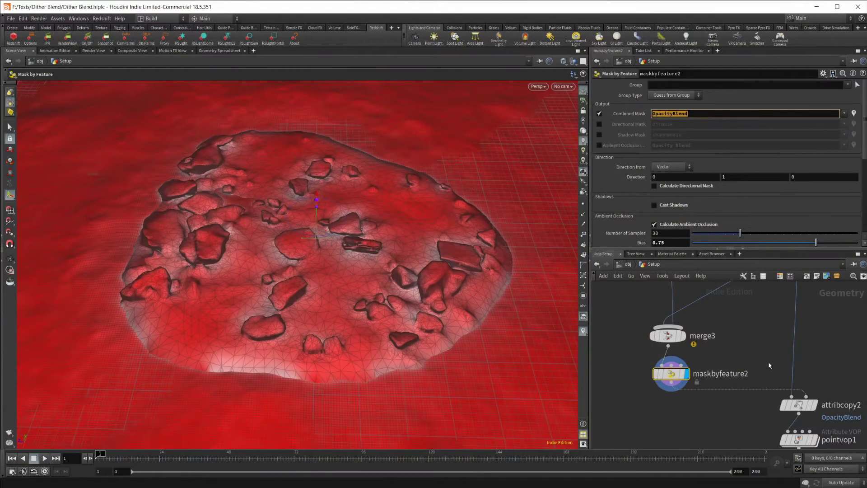
Try Ray Offset values of 0.082 and 0.07 in the sampling settings of maskbyfeature2 and undo the change.
middle_click_drag(760, 337, 725, 324)
scroll(616, 167, "down", 2)
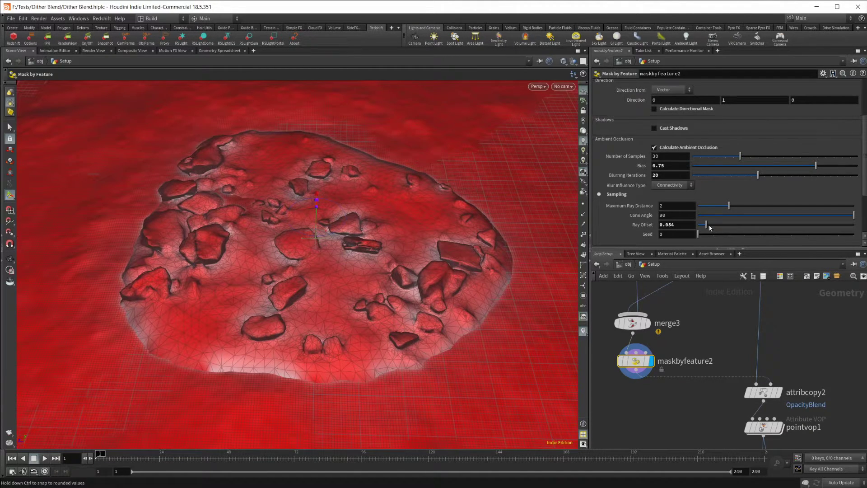
scroll(627, 234, "down", 3)
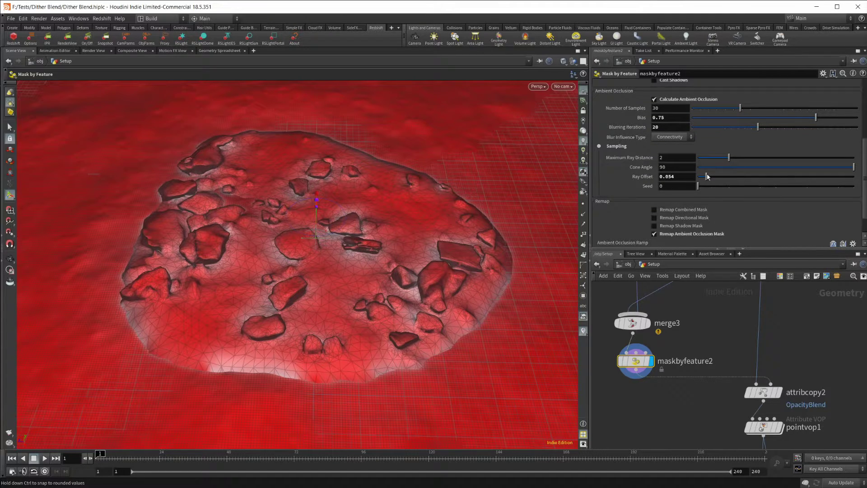
left_click_drag(707, 176, 712, 177)
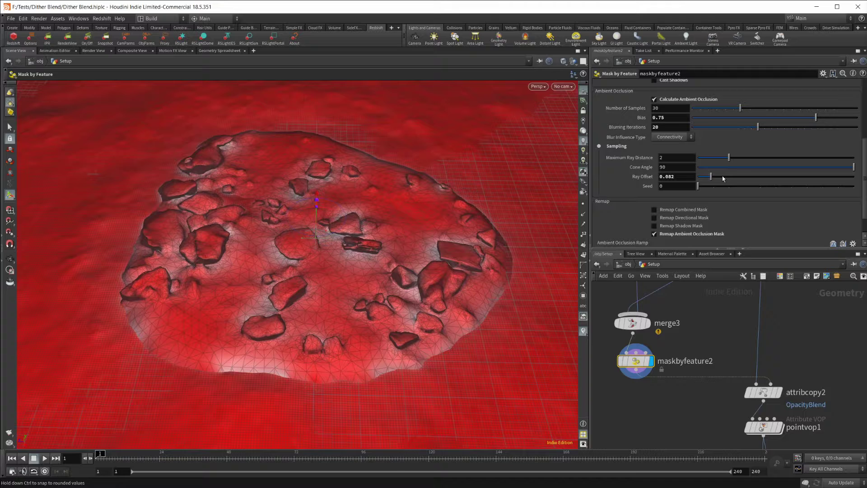
left_click_drag(722, 178, 708, 178)
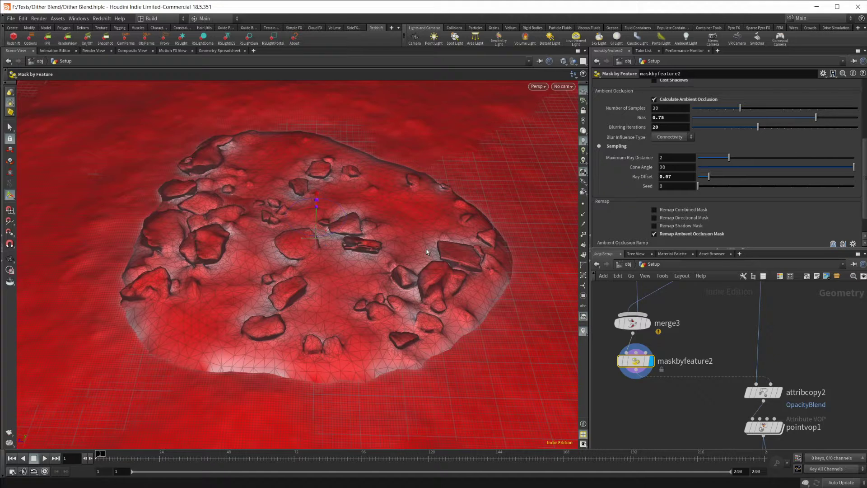
key("ctrl+z")
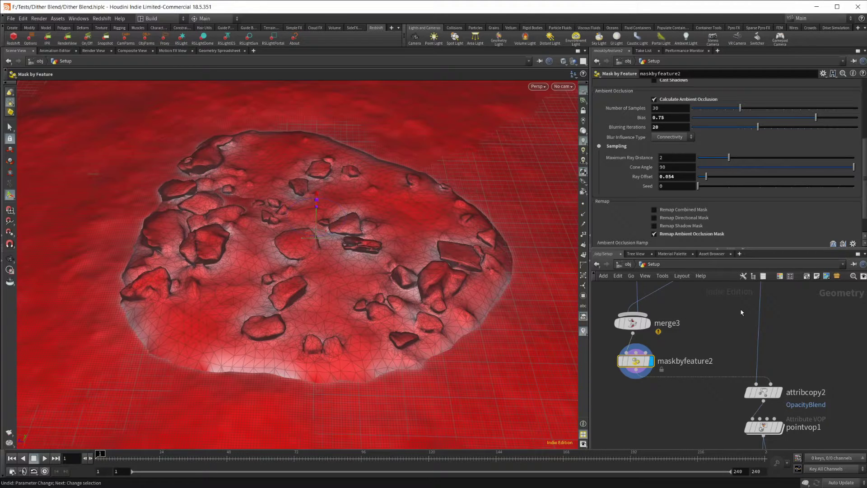
Compare the masks of attribcopy2 and maskbyfeature2 by alternating which of the two nodes is displayed in the viewport.
middle_click_drag(743, 312, 713, 317)
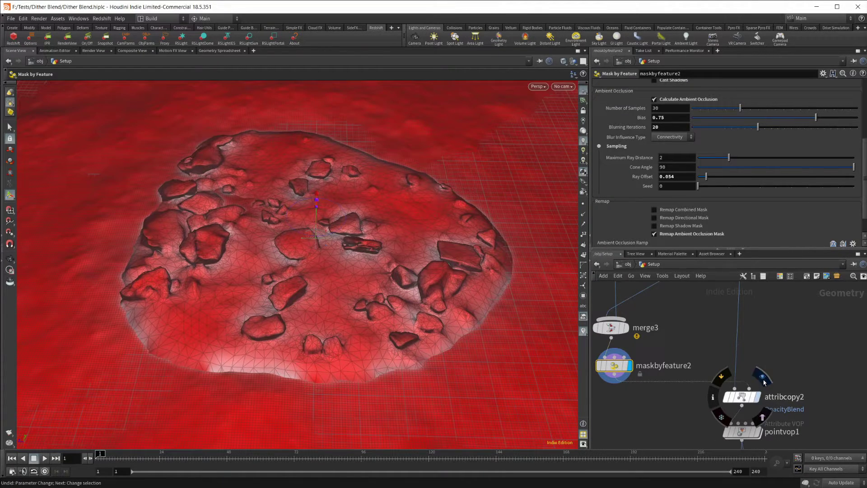
left_click(762, 376)
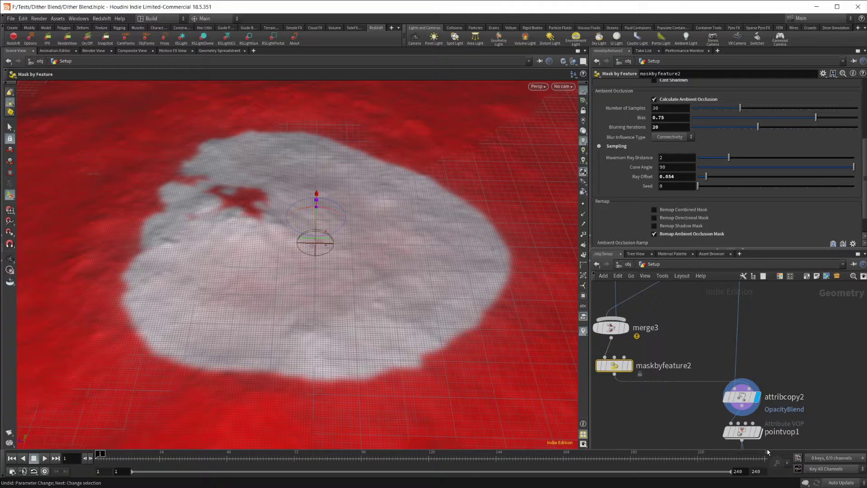
left_click(629, 365)
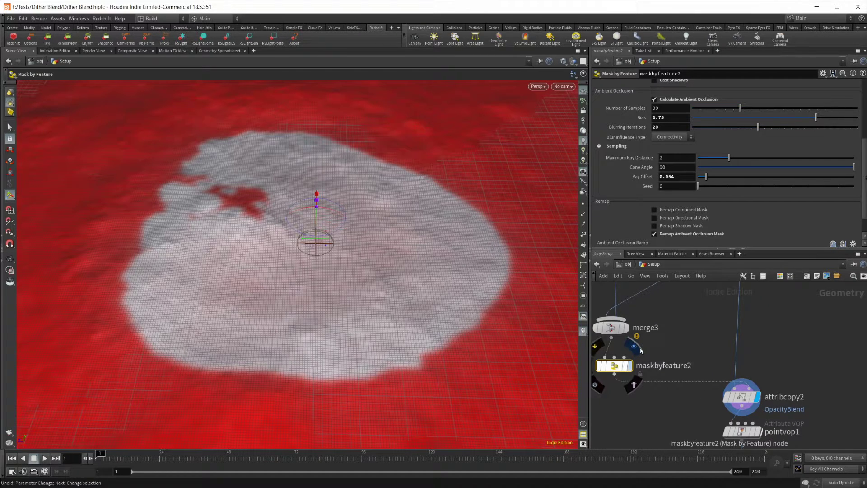
left_click(758, 397)
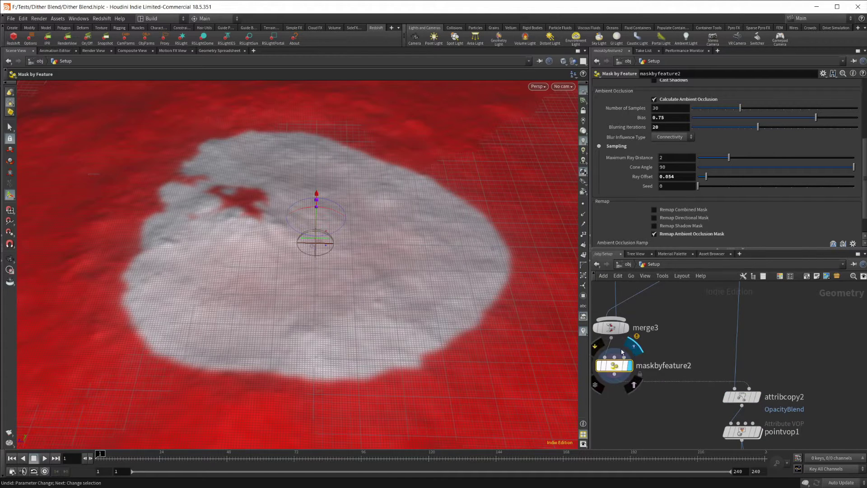
left_click(629, 365)
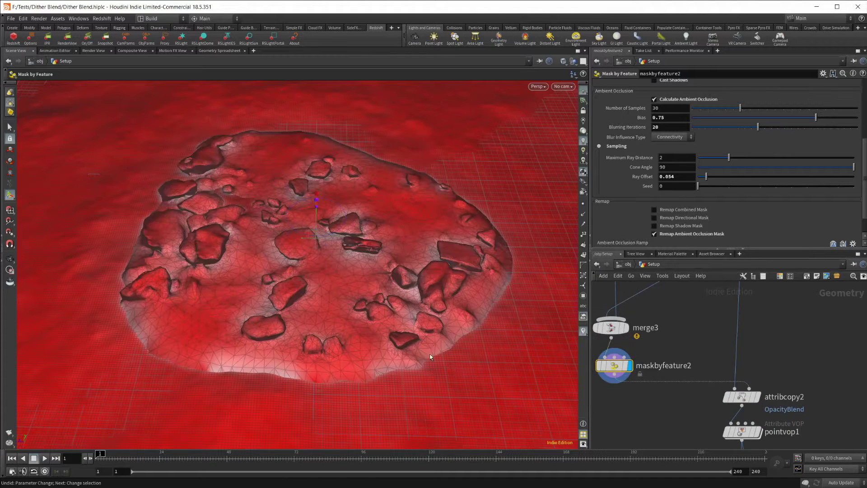
left_click(757, 397)
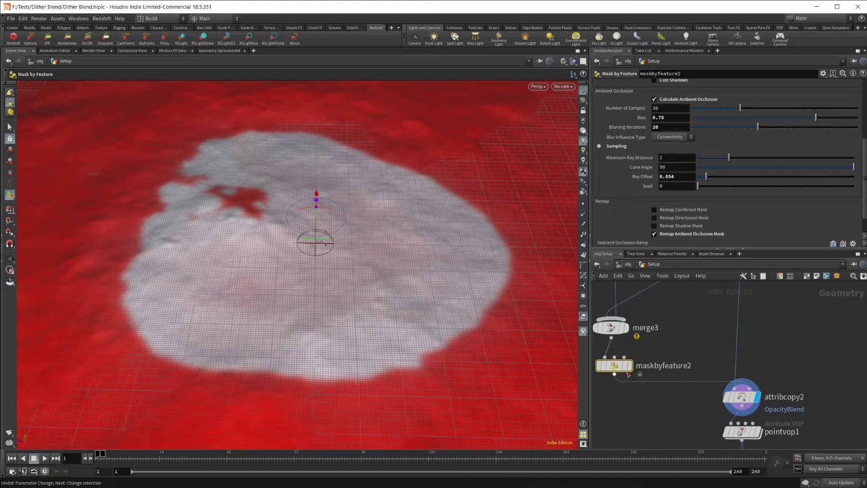
left_click(634, 348)
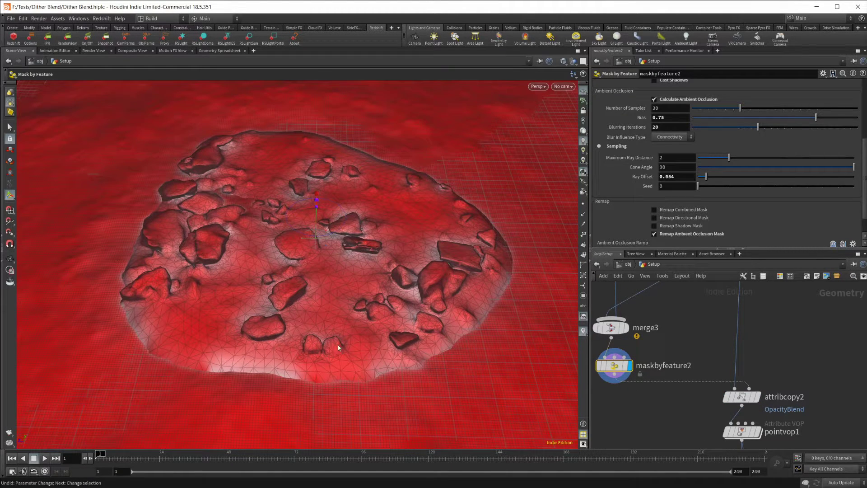
Display attribcopy2, and select and display the pointvop1 node below it.
mouse_move(777, 364)
middle_mouse_down()
mouse_move(786, 333)
mouse_move(788, 351)
mouse_move(773, 361)
middle_mouse_up()
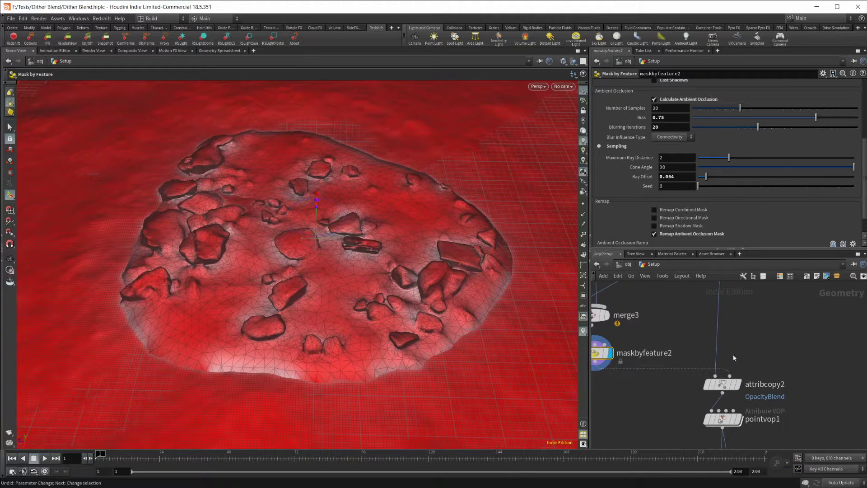
left_click(737, 384)
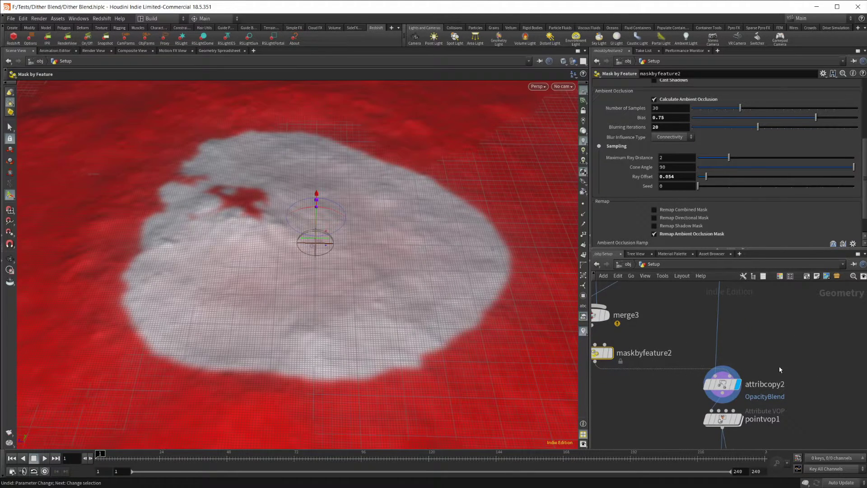
middle_click_drag(780, 369, 779, 329)
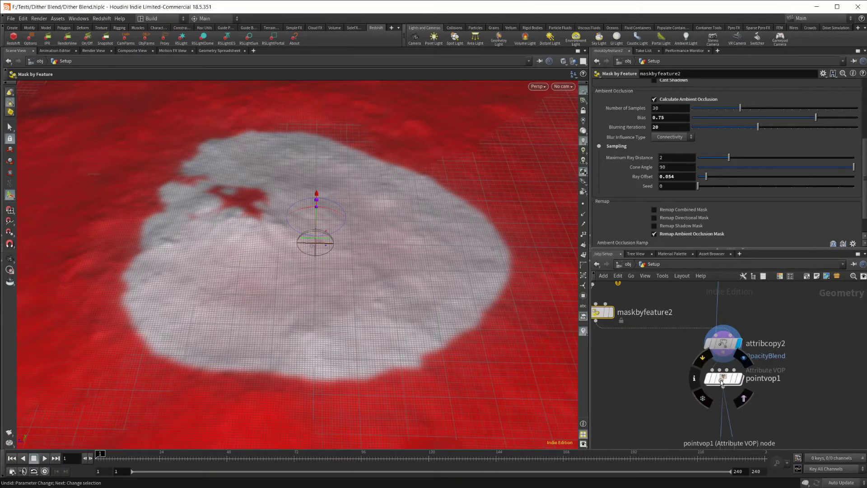
left_click(721, 381)
left_click(743, 357)
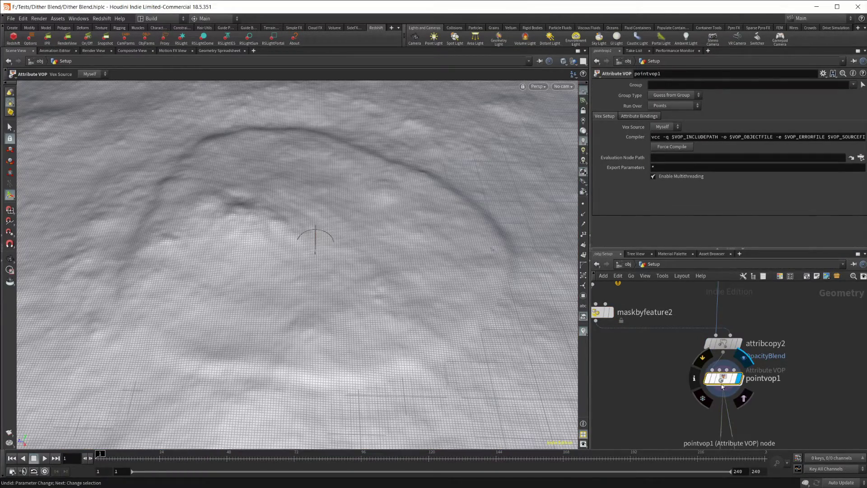
Examine the displaced ground around the rock's footprint from several angles in the Scene View.
key("super")
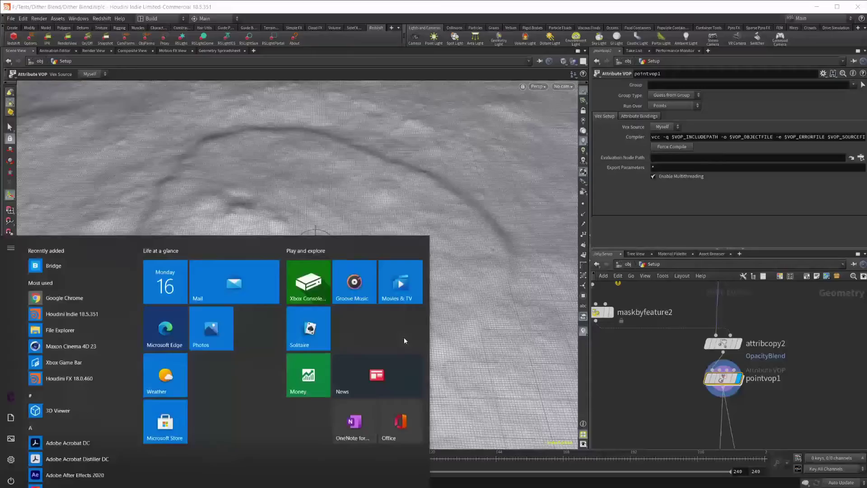
left_click(484, 283)
left_click_drag(484, 283, 441, 321, "alt")
right_click_drag(441, 321, 426, 337, "alt")
middle_click_drag(425, 337, 334, 310, "alt")
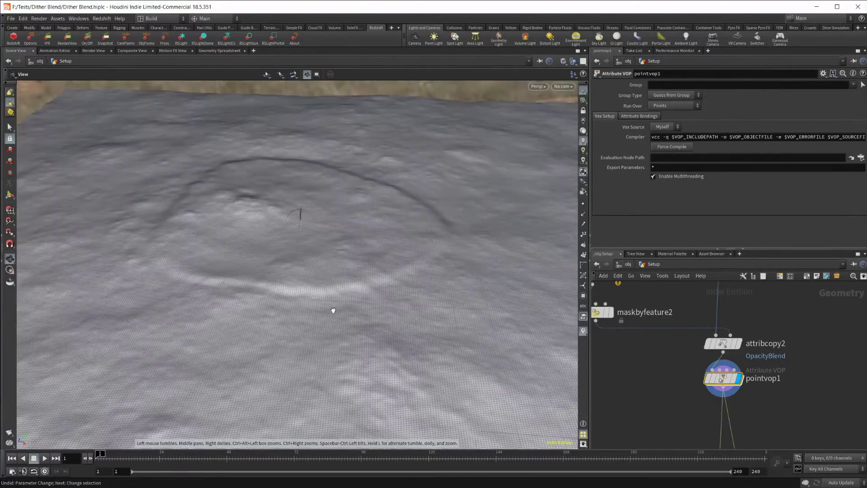
left_click_drag(333, 309, 329, 269)
key("Return")
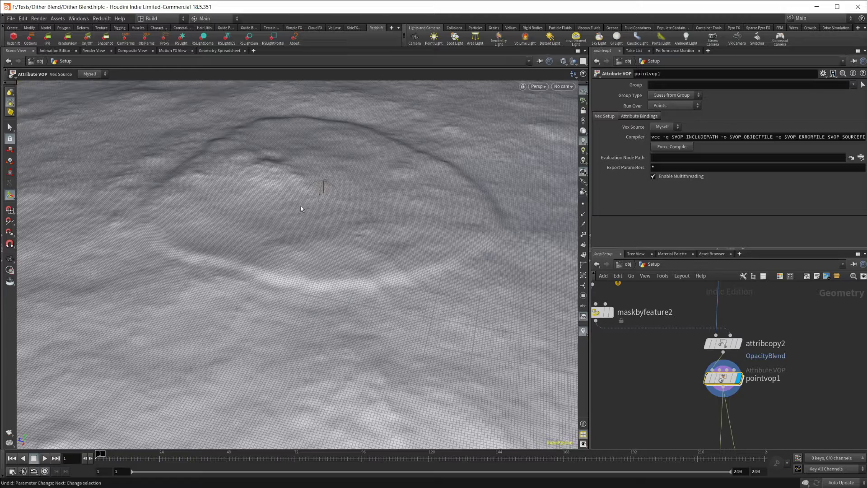
left_click_drag(298, 251, 304, 273, "alt")
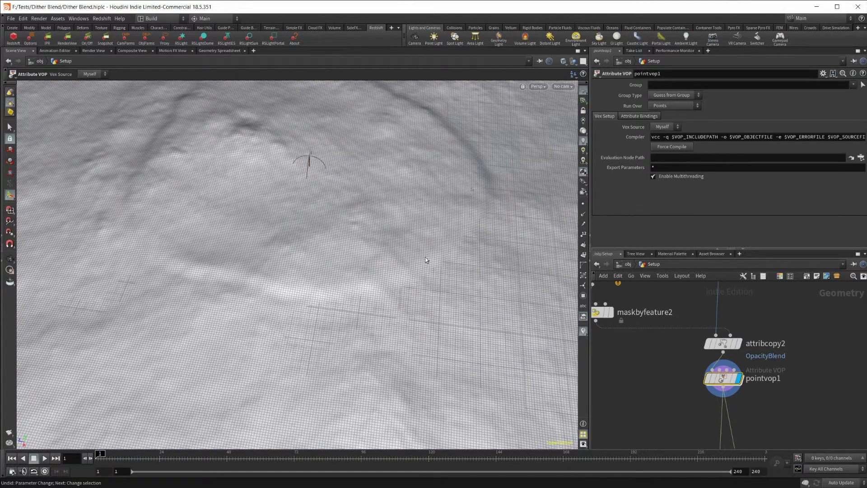
Open the VEX network inside pointvop1 and examine its displacement node and the settings of importpoint1.
double_click(721, 379)
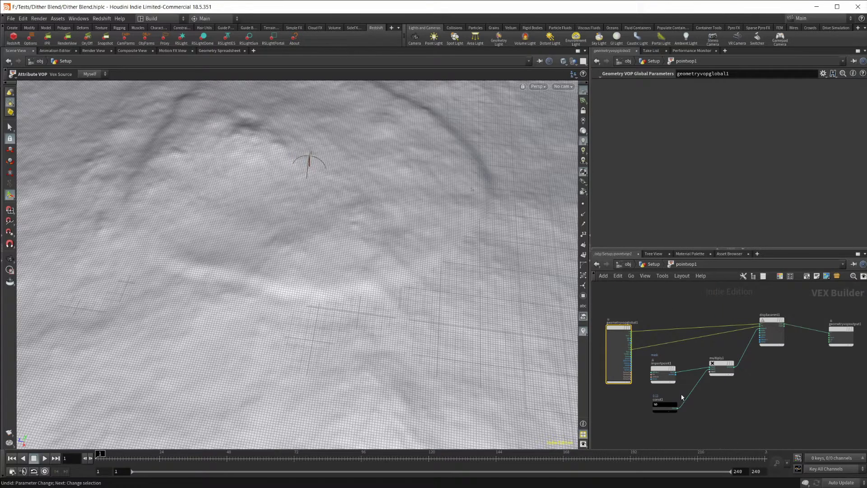
scroll(709, 420, "up", 3)
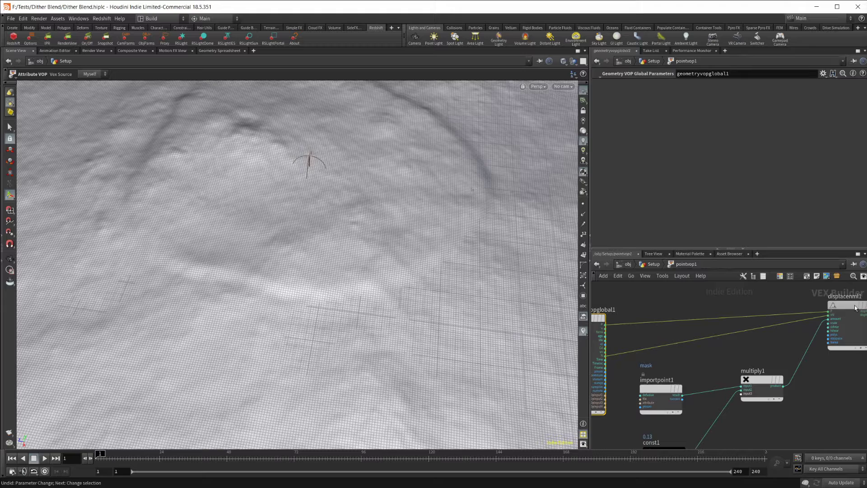
left_click(860, 313)
middle_click_drag(719, 354, 729, 319)
left_click(657, 345)
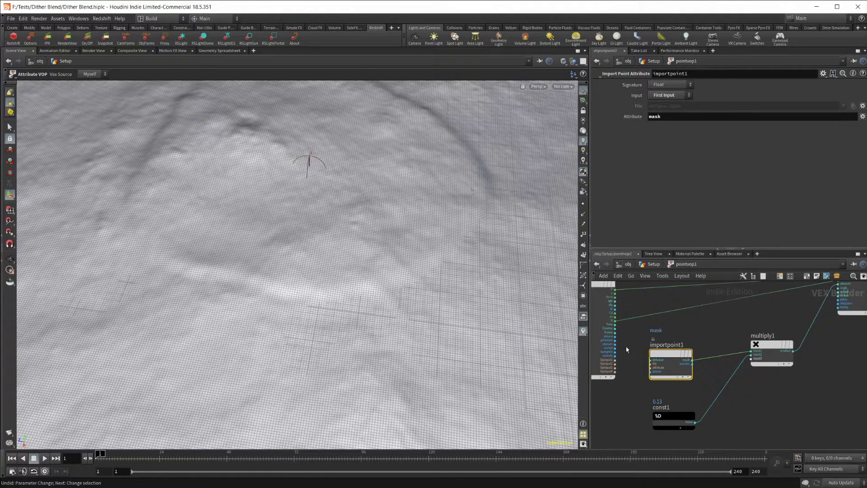
Return to the Setup network and inspect the parameters of attribcopy1 and maskbyfeature1.
left_click(652, 264)
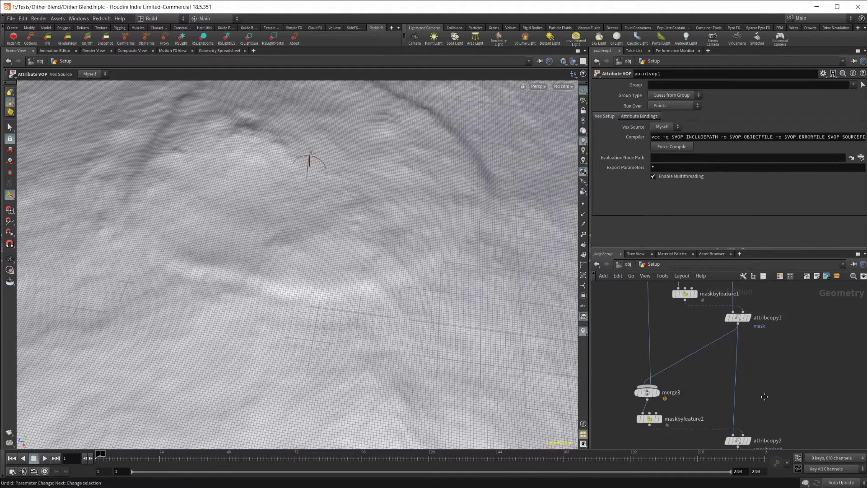
left_click(735, 334)
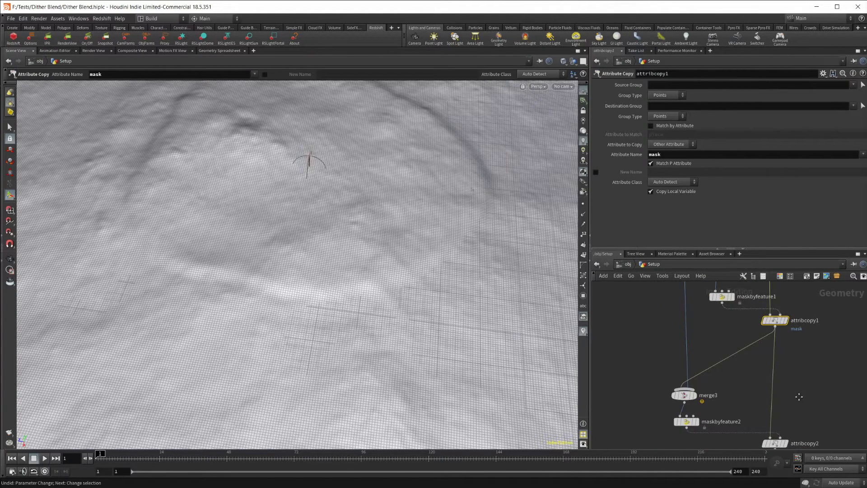
left_click(728, 299)
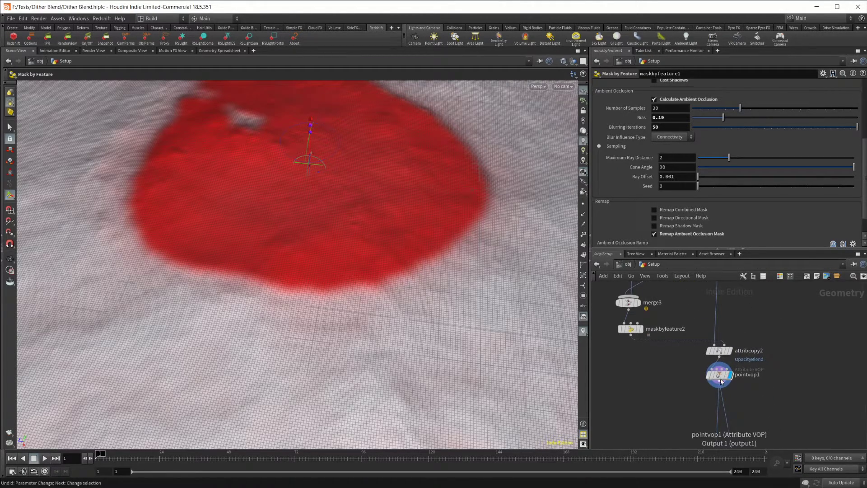
Reopen the pointvop1 network and add an Import Point Attribute node below the multiply node.
double_click(719, 369)
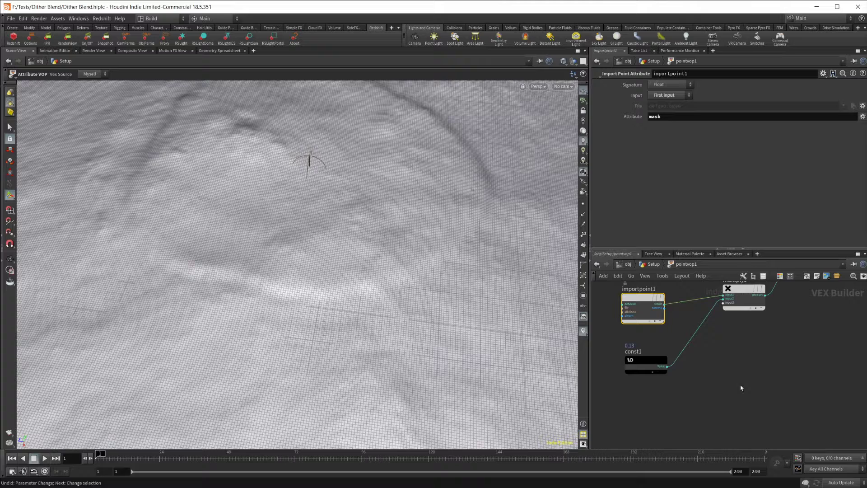
key("Tab")
type("attr")
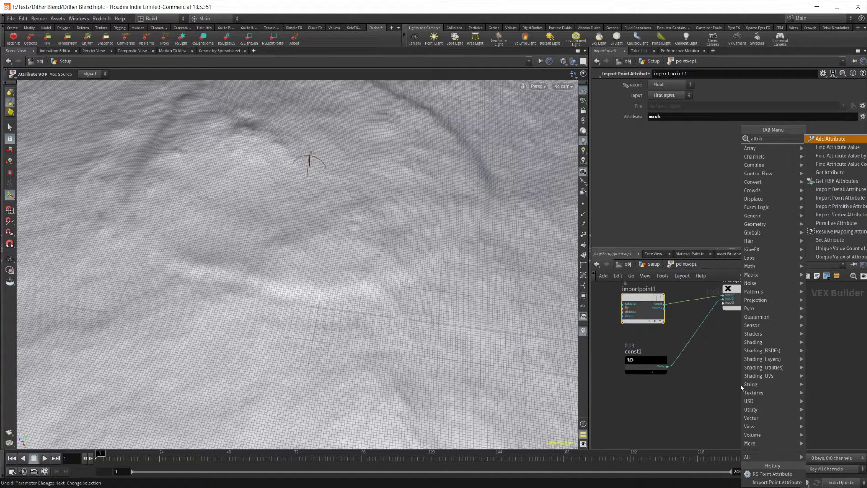
key("Down")
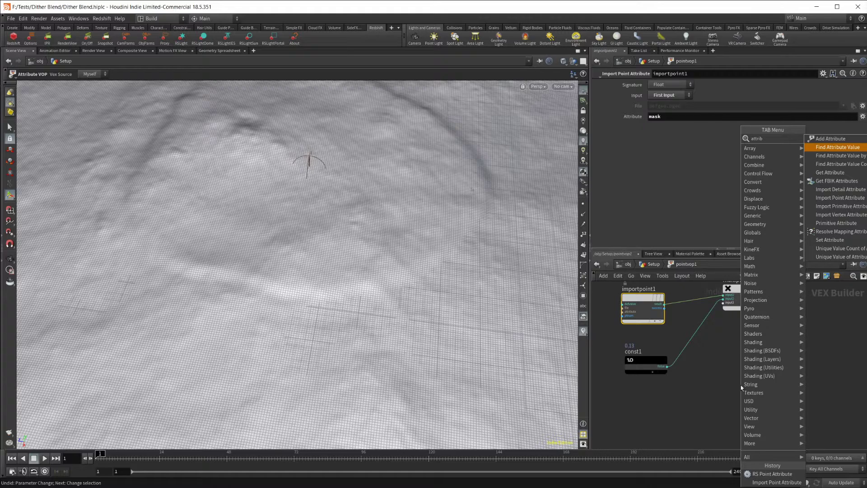
key("BackSpace")
key("BackSpace")
key("BackSpace")
key("BackSpace")
key("BackSpace")
key("BackSpace")
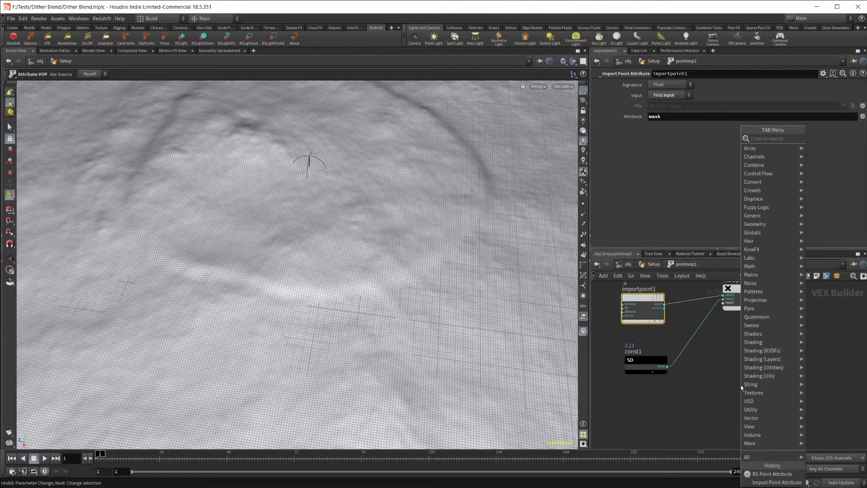
type("imo")
key("BackSpace")
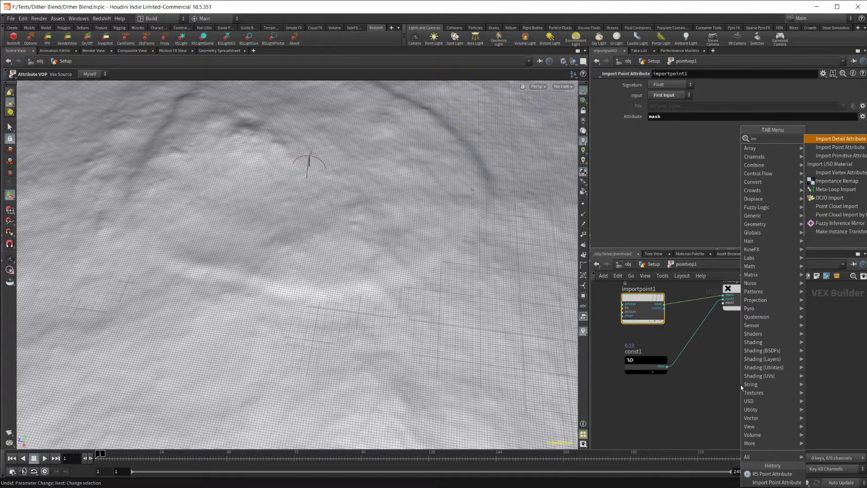
key("Down")
key("Return")
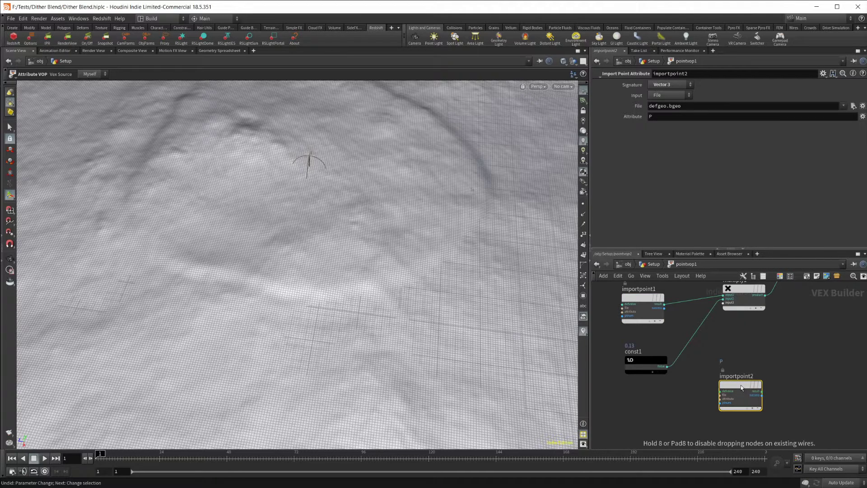
Set importpoint2 to signature Float, input First Input and attribute mask, checking the attribute names in the Geometry Spreadsheet.
left_click(671, 84)
left_click(670, 91)
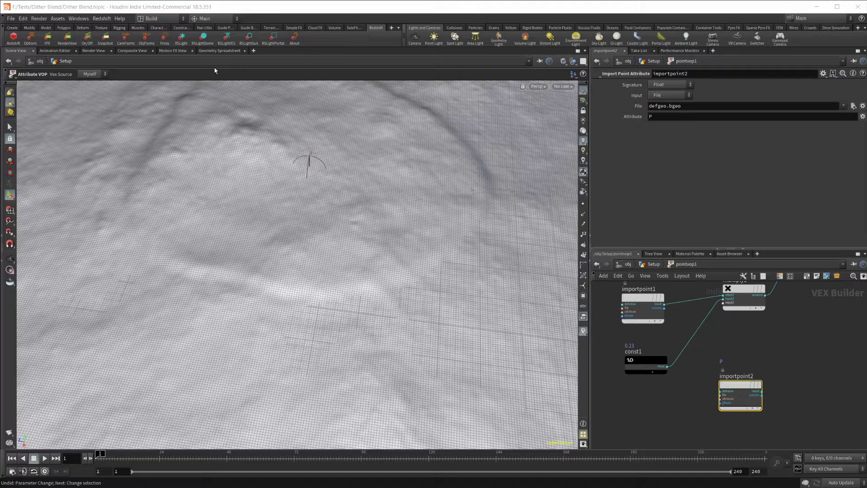
left_click(212, 50)
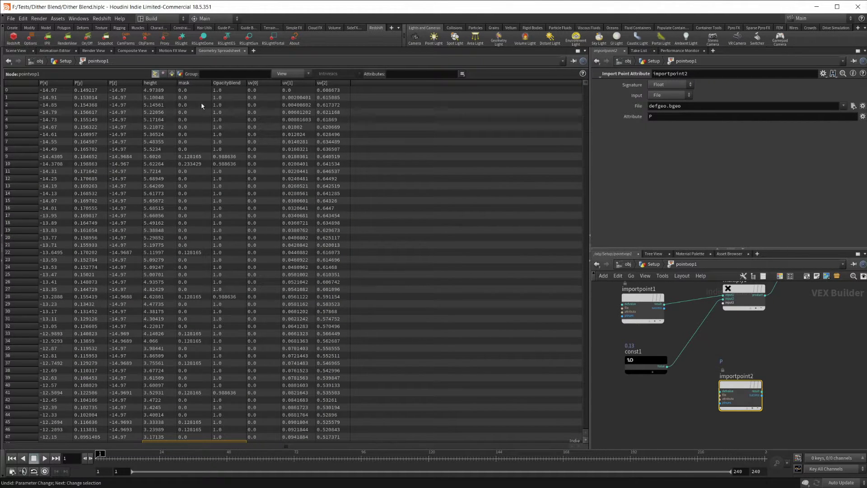
left_click(18, 51)
left_click(657, 96)
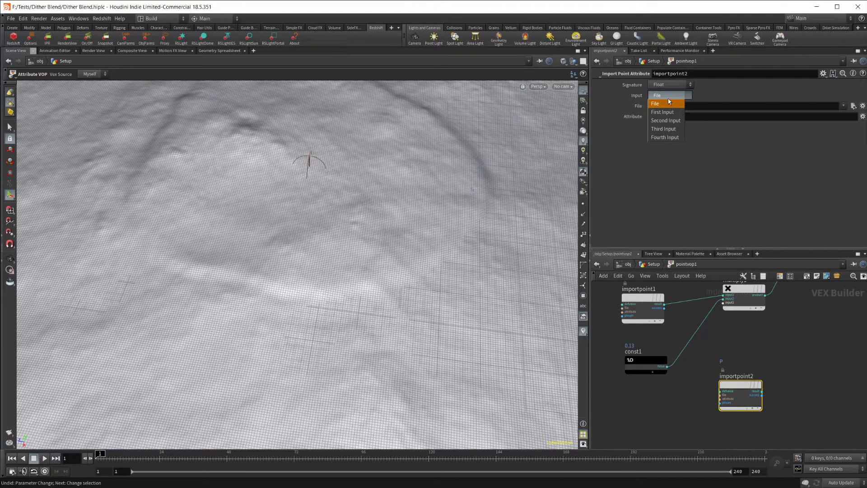
left_click(675, 112)
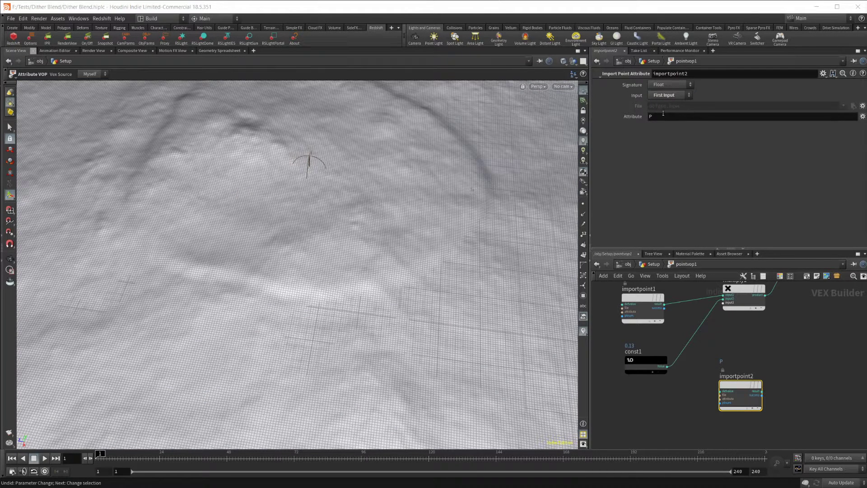
left_click(663, 116)
type("mas")
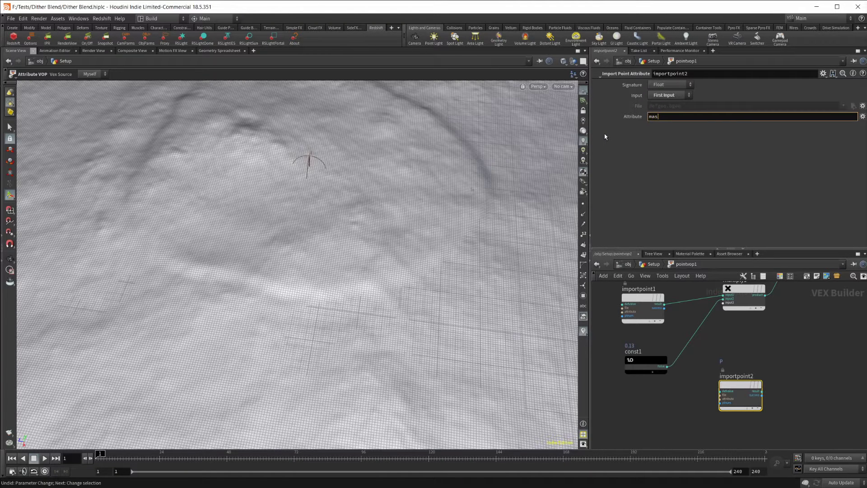
type("k")
key("Return")
Check the settings of importpoint1 and delete the duplicate importpoint2 node.
left_click(638, 299)
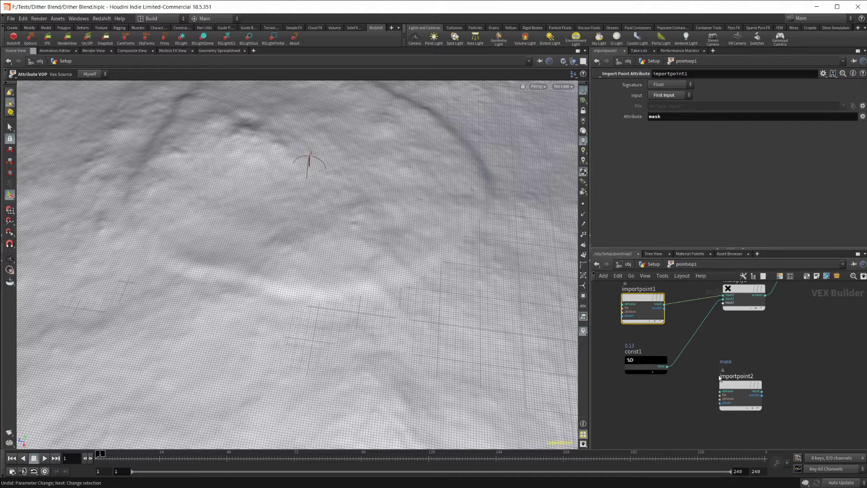
left_click(723, 393)
key("Delete")
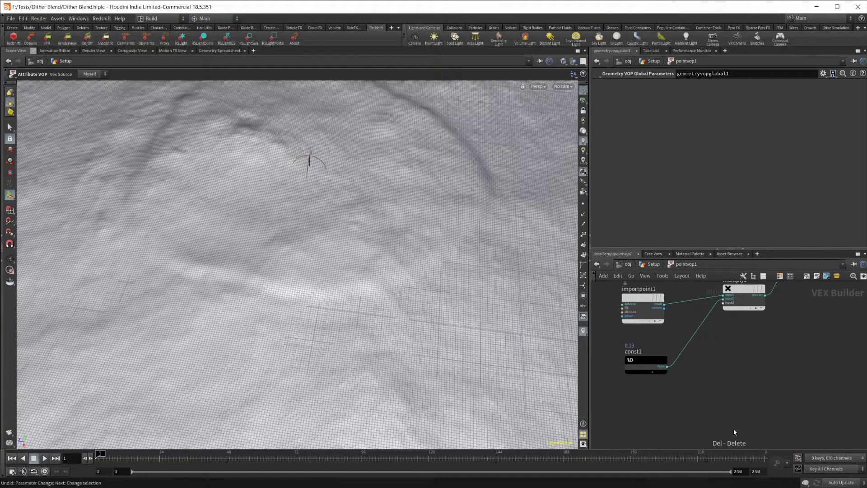
middle_click_drag(776, 283, 801, 326)
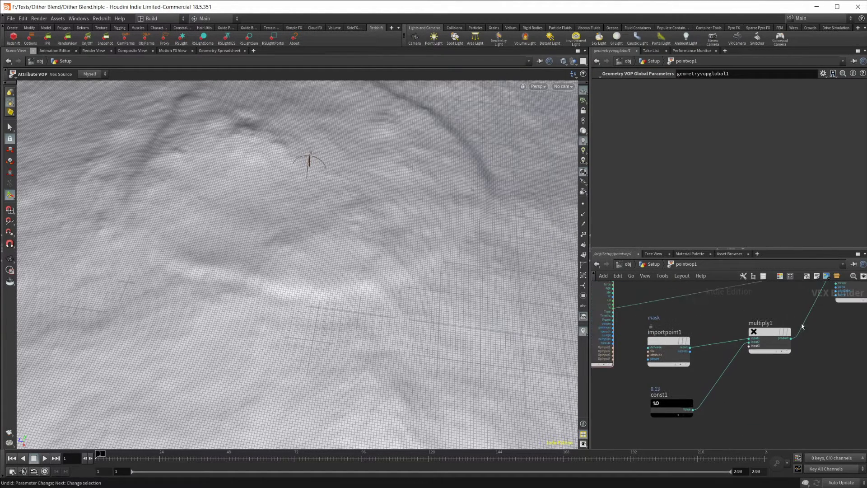
Try a value of 0.433 for const1 to exaggerate the mask displacement, and undo the change.
left_click(667, 413)
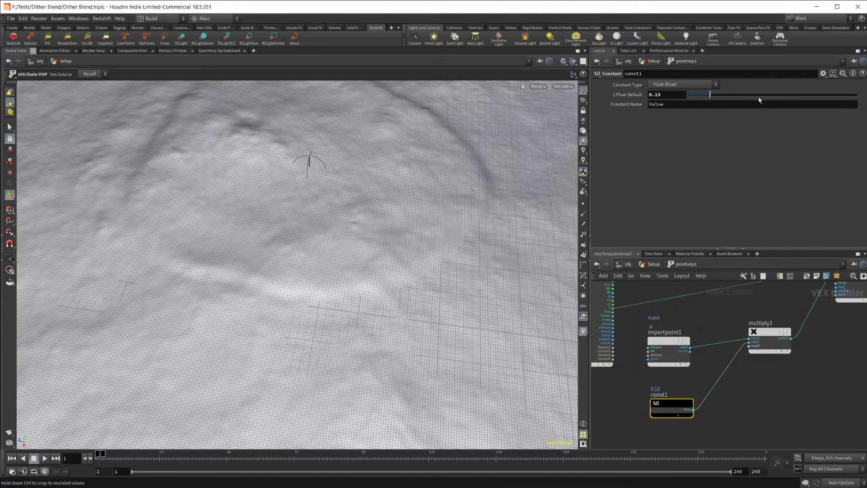
left_click_drag(751, 95, 761, 94)
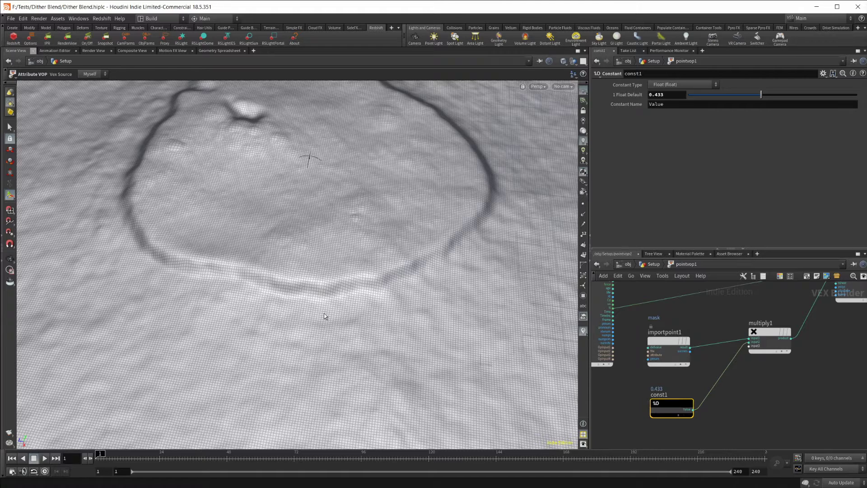
key("ctrl+z")
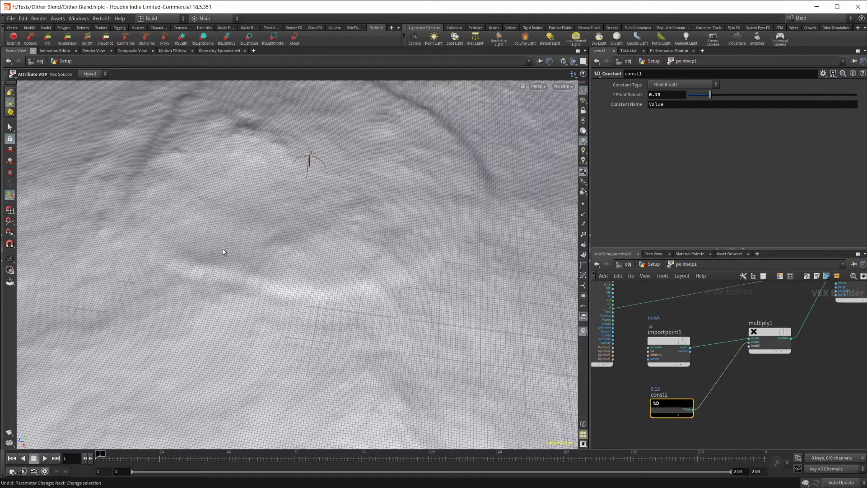
Inspect the displacenml1 settings and its connection to the geometry output, and return to the Setup network.
middle_click_drag(776, 319, 703, 360)
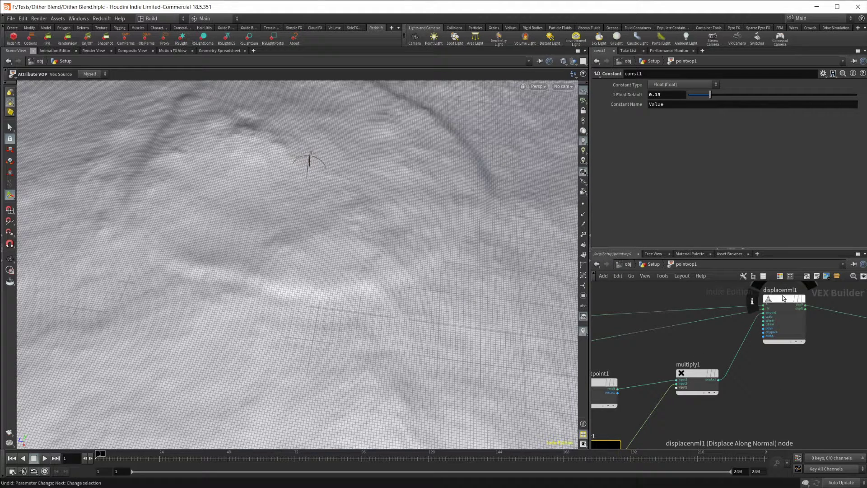
left_click(788, 316)
middle_click_drag(818, 358, 715, 377)
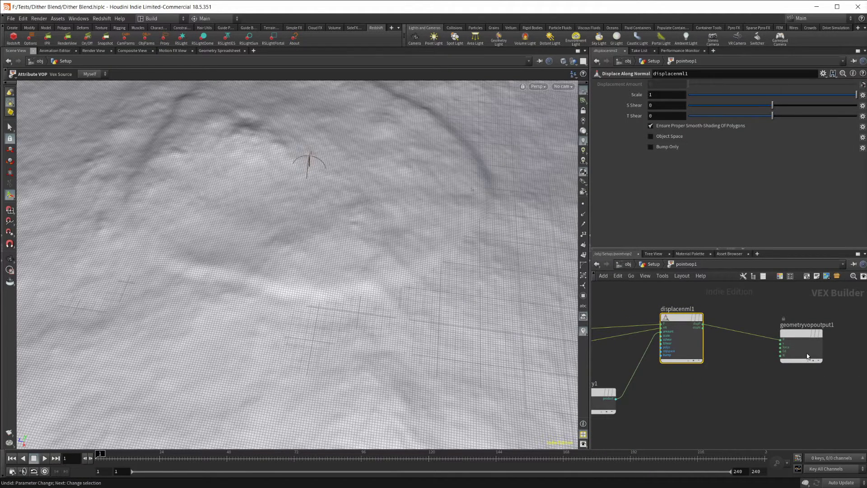
left_click(653, 264)
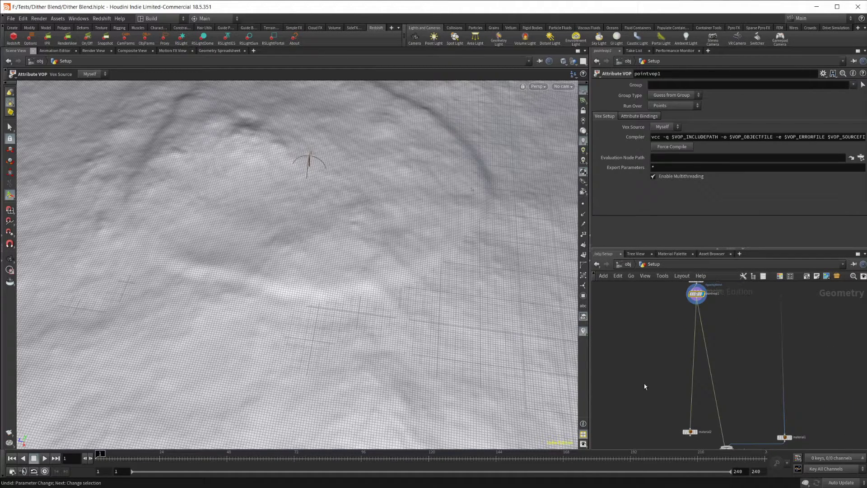
Follow the ground branch from pointvop1 down to material2 and check which material it assigns.
scroll(654, 384, "up", 3)
middle_click_drag(652, 380, 627, 417)
scroll(708, 351, "down", 3)
middle_click_drag(699, 433, 631, 381)
scroll(670, 380, "up", 3)
left_click(695, 410)
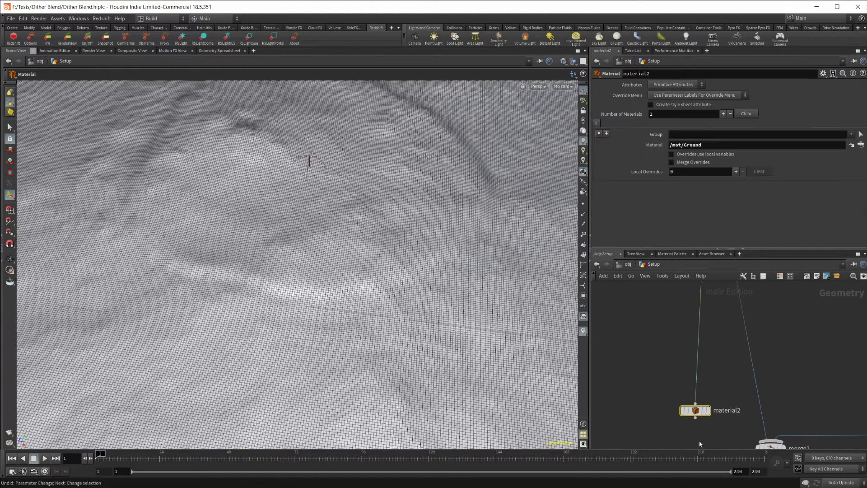
Move the material2 node up closer to pointvop1, clear of the connection leading to merge1.
middle_click_drag(657, 354, 676, 389)
scroll(677, 357, "down", 3)
middle_click_drag(677, 322, 671, 405)
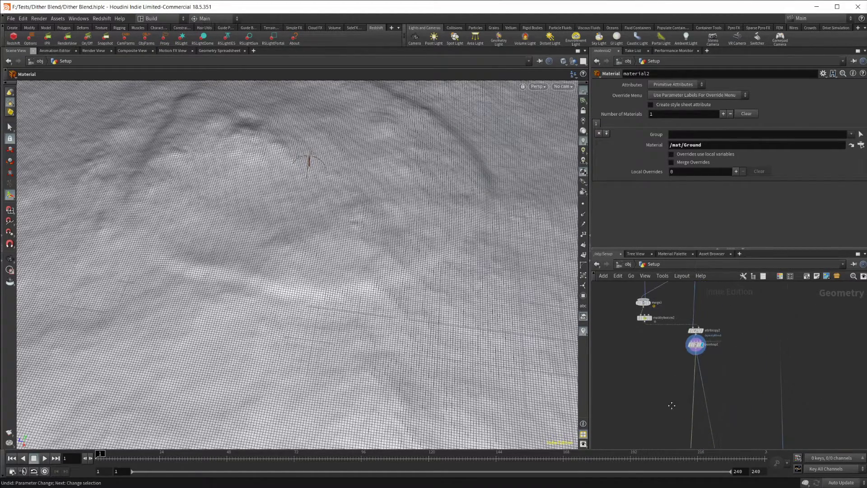
middle_click_drag(736, 361, 735, 329)
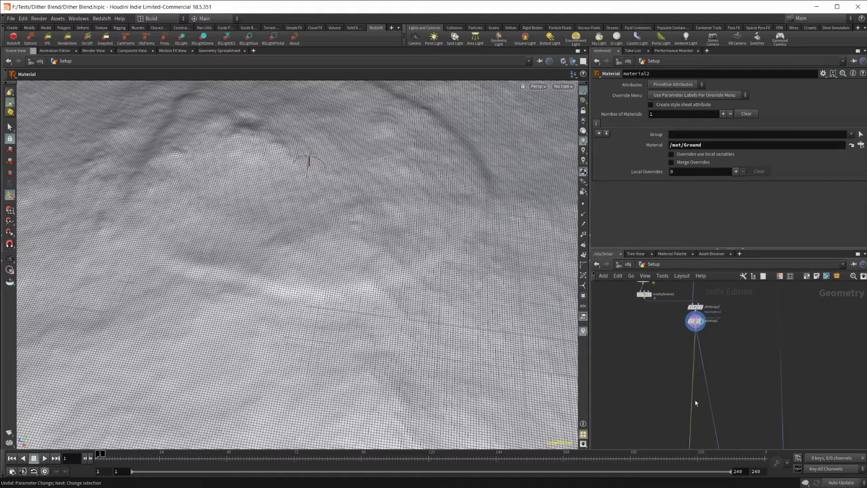
middle_click_drag(695, 403, 728, 401)
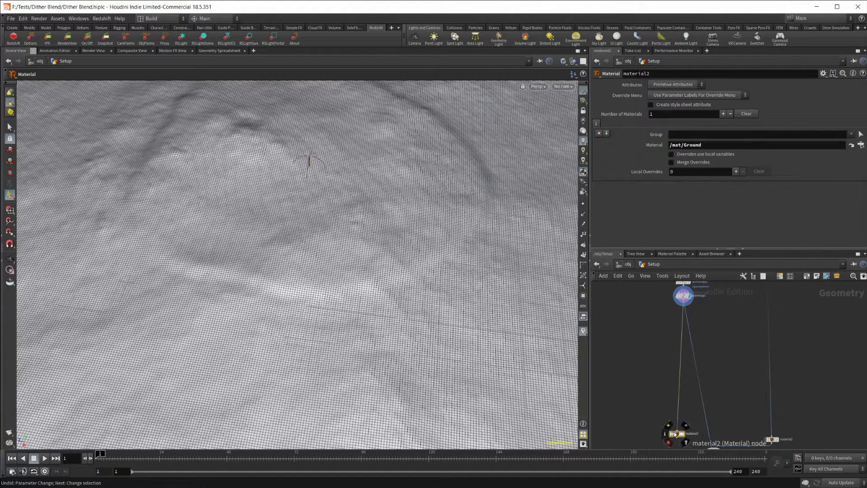
left_click_drag(673, 433, 638, 368)
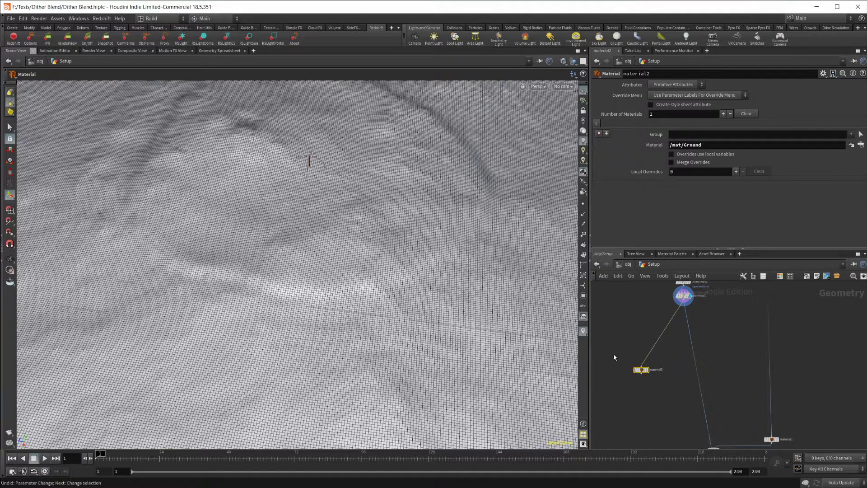
Inspect the pointvop1 parameters and the surrounding nodes of the ground branch.
middle_click_drag(750, 385, 717, 397)
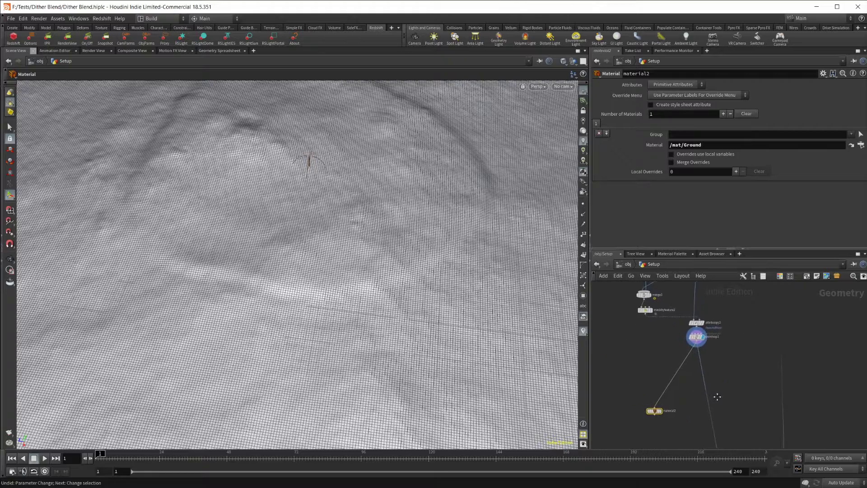
scroll(712, 363, "up", 3)
middle_click_drag(716, 360, 741, 398)
mouse_move(724, 359)
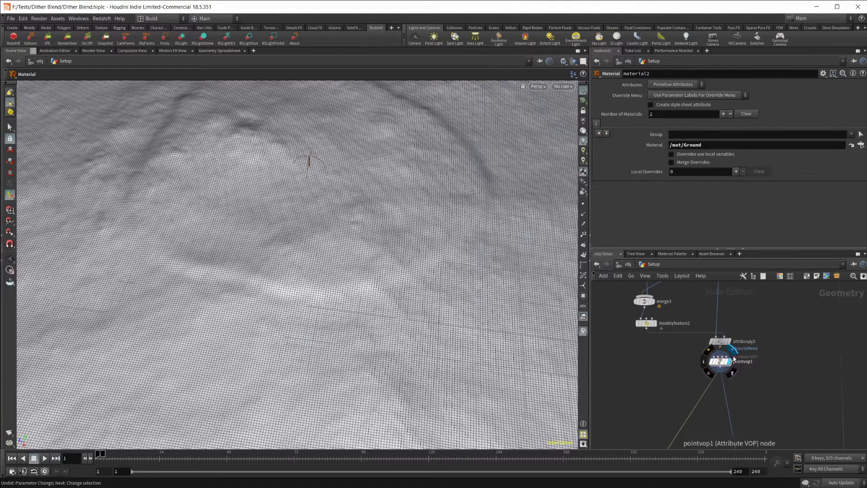
left_click(723, 359)
middle_click_drag(766, 412, 717, 340)
scroll(717, 341, "down", 3)
middle_click_drag(753, 399, 727, 451)
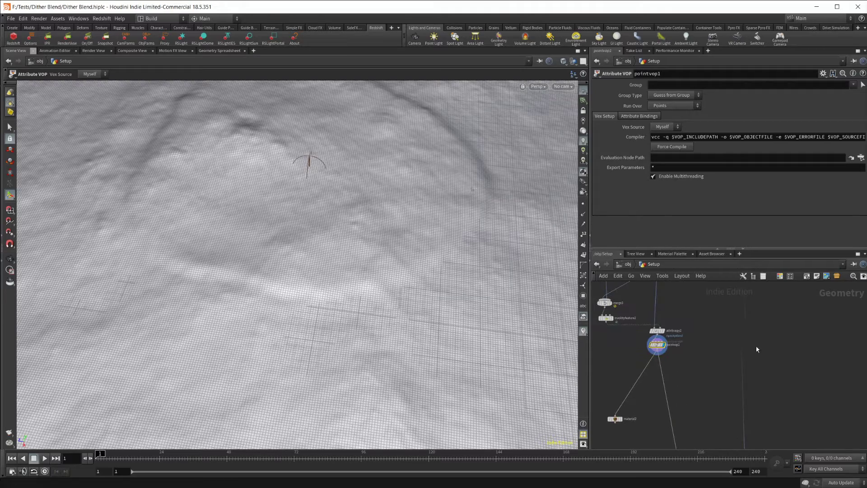
Preview the rock geometry by displaying transform2 and the material1 node at the end of its branch.
middle_click_drag(756, 316, 768, 443)
scroll(772, 375, "down", 2)
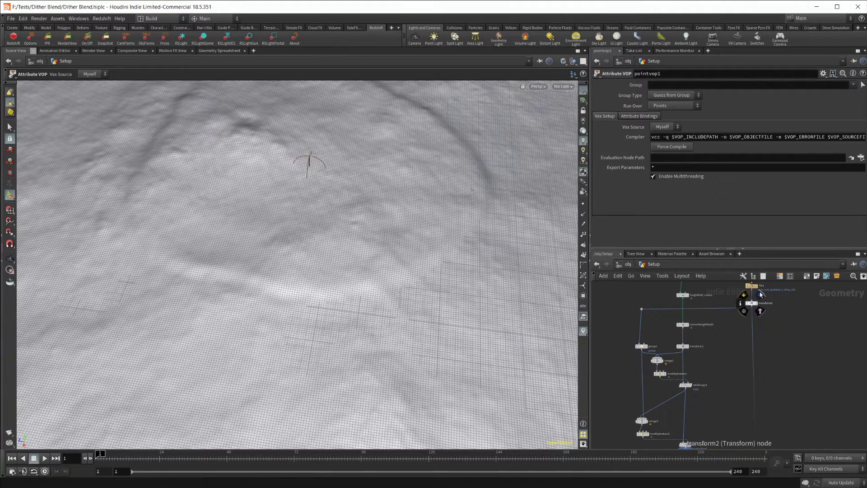
left_click(760, 294)
scroll(759, 343, "up", 3)
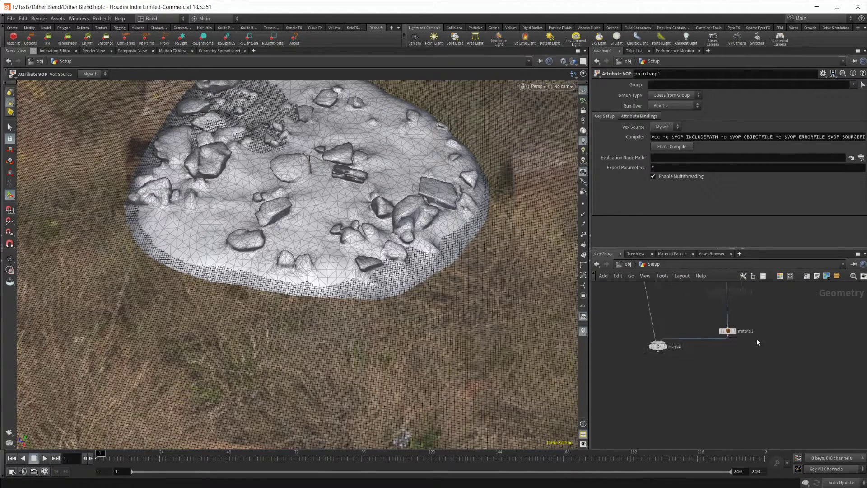
middle_click_drag(756, 343, 768, 383)
left_click(746, 365)
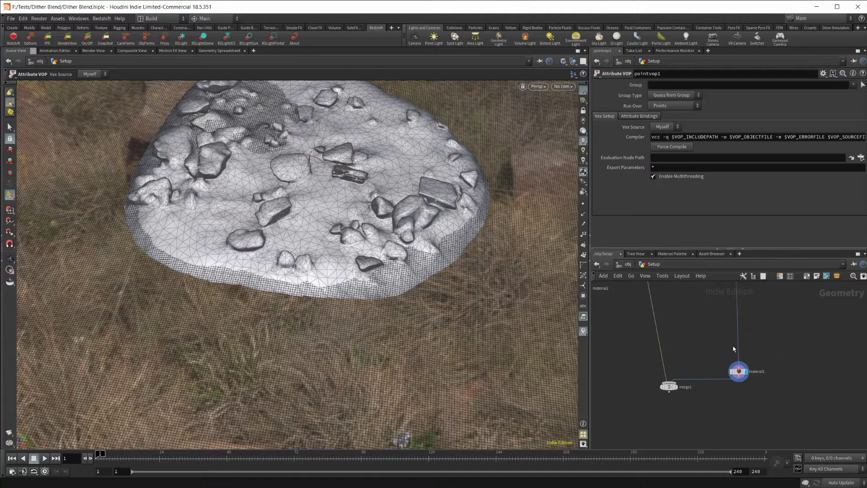
Display the merge1 node, check the material assigned by material1, and return to the object level.
middle_click_drag(701, 349, 739, 369)
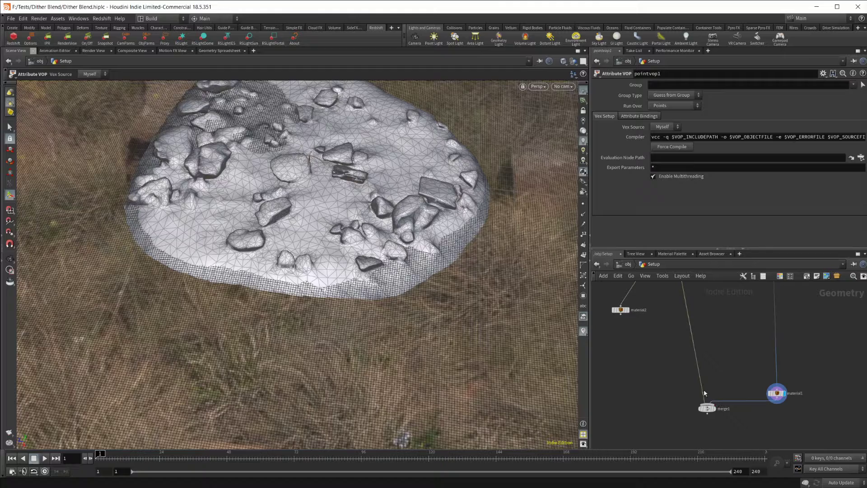
left_click(714, 409)
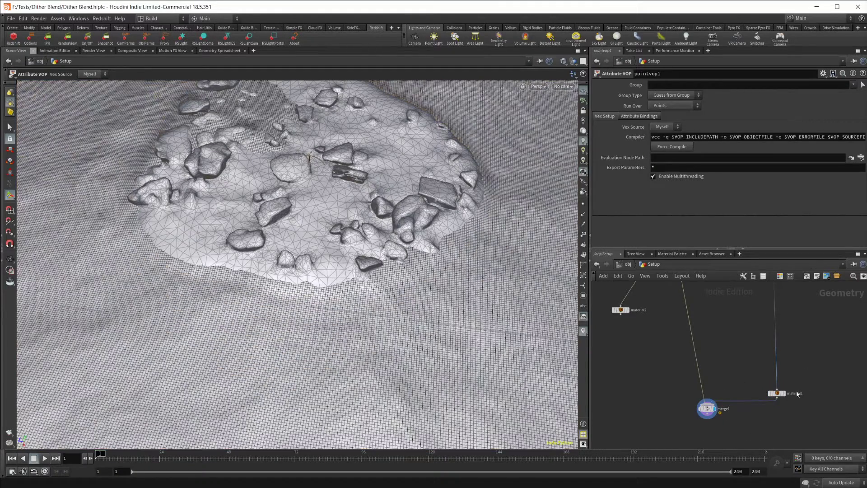
left_click_drag(741, 363, 813, 432)
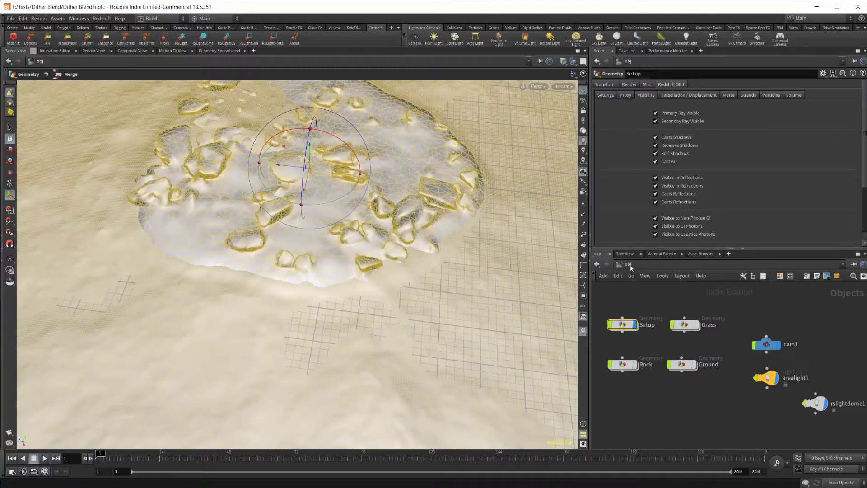
left_click(628, 264)
Hide the Setup object and display the Rock, Ground and Grass objects.
left_click(634, 324)
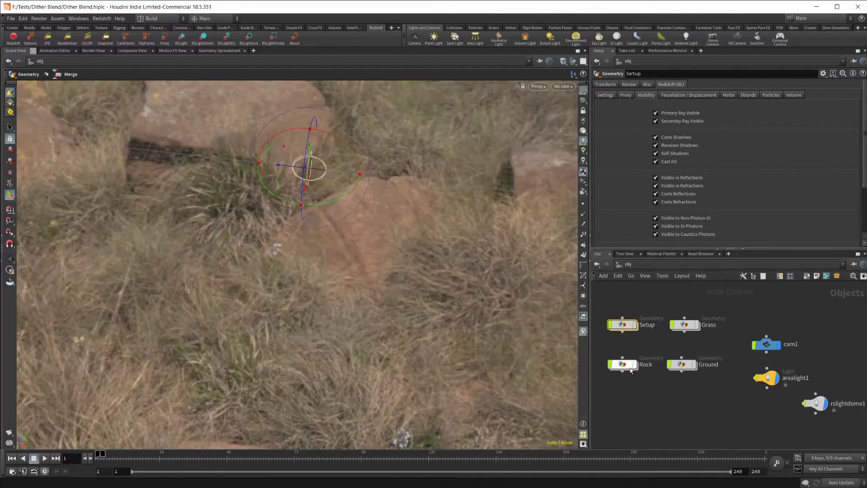
left_click(635, 364)
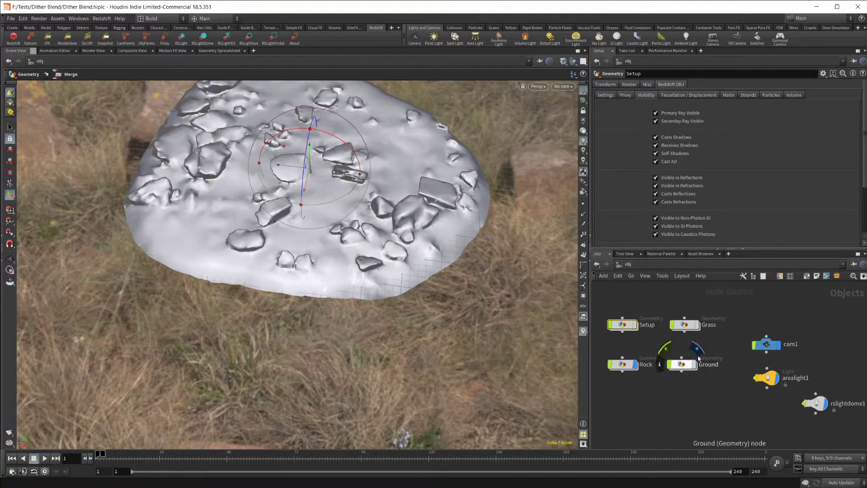
left_click(694, 364)
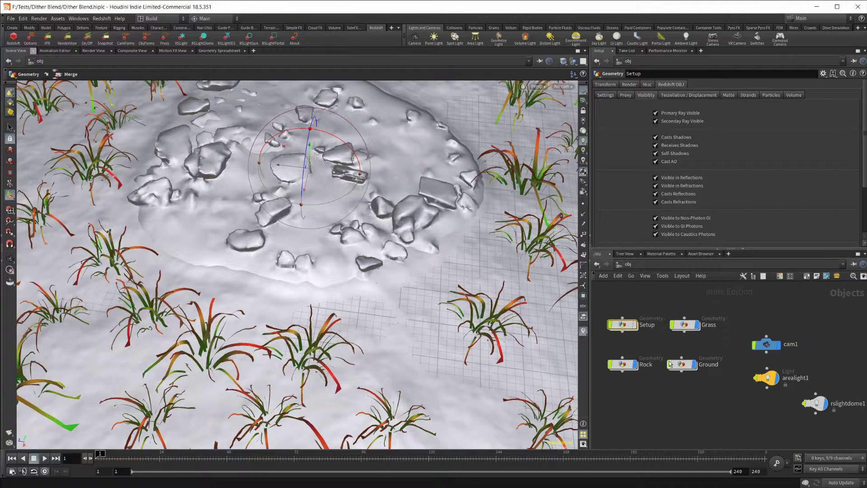
middle_click_drag(678, 395, 690, 401)
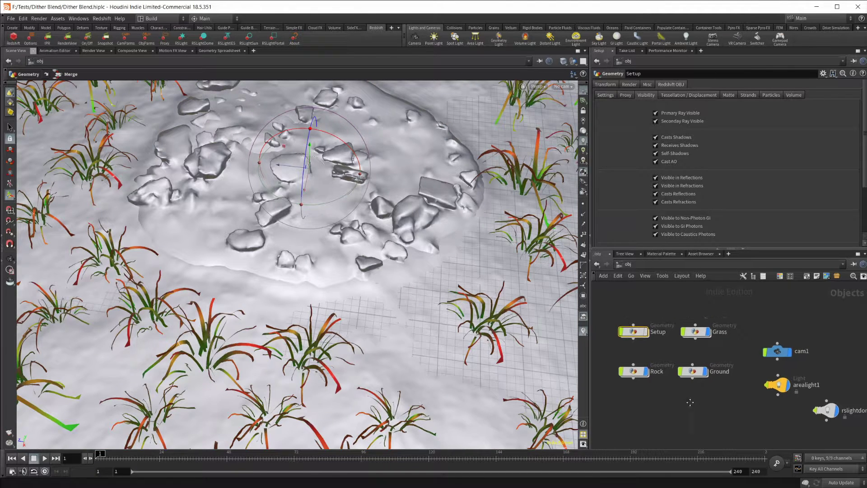
Open the Rock object to check the source path of its object_merge1 node, and return to the object level.
double_click(634, 372)
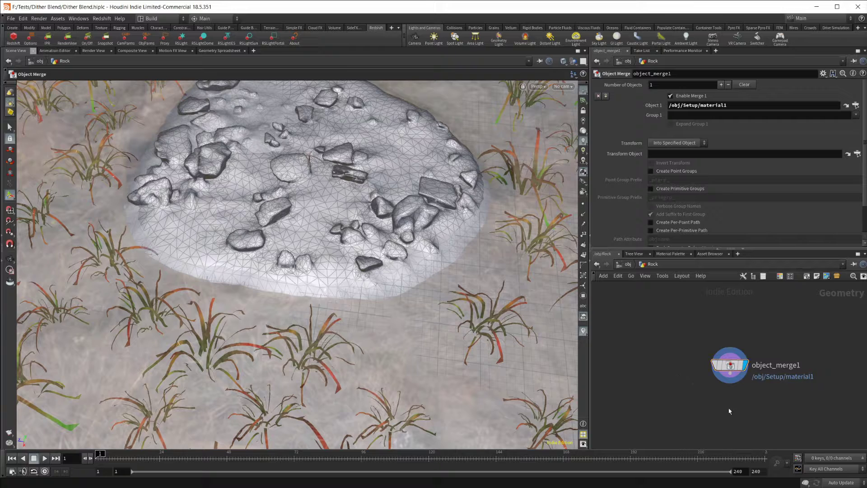
left_click(628, 264)
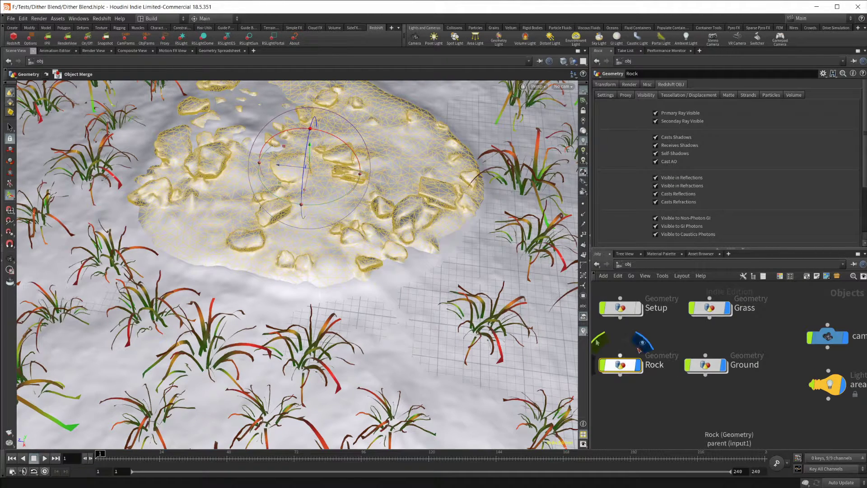
Toggle the display of the Grass object off and back on.
middle_click_drag(736, 344, 717, 359)
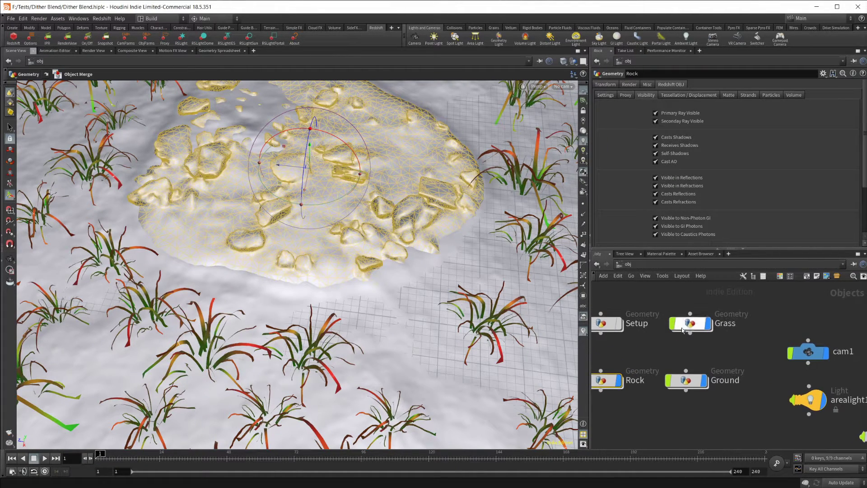
mouse_move(691, 322)
left_click(708, 304)
left_click(709, 303)
Open the Ground object, check the source path of its object_merge1 node, and return to the object level.
double_click(692, 382)
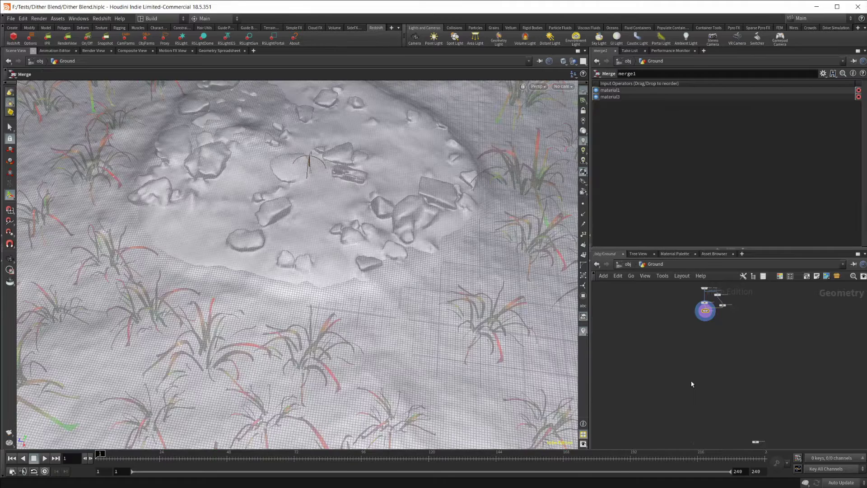
scroll(703, 393, "up", 6)
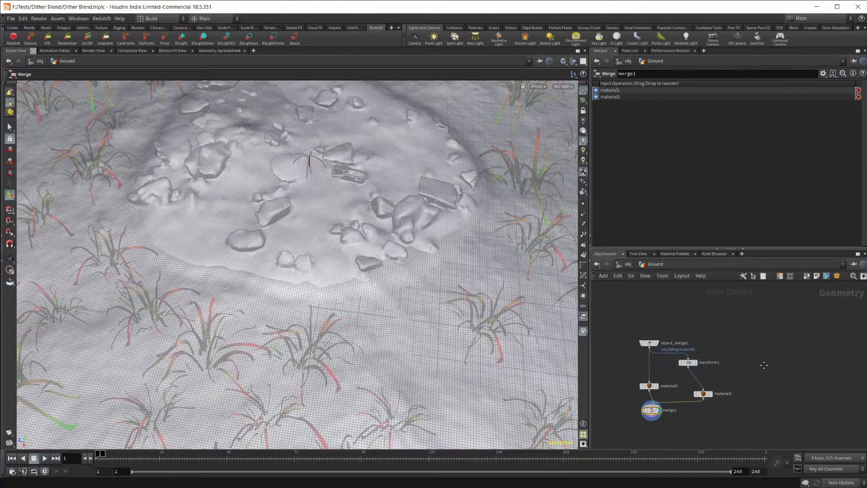
middle_click_drag(770, 370, 781, 363)
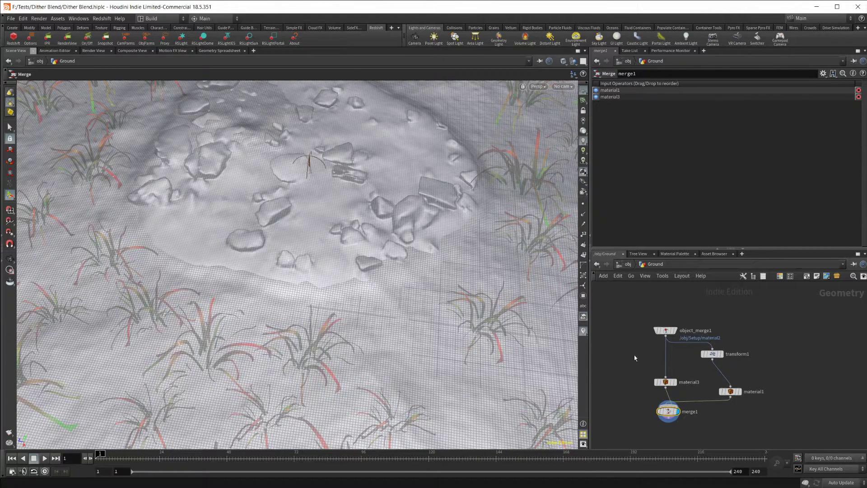
left_click(664, 331)
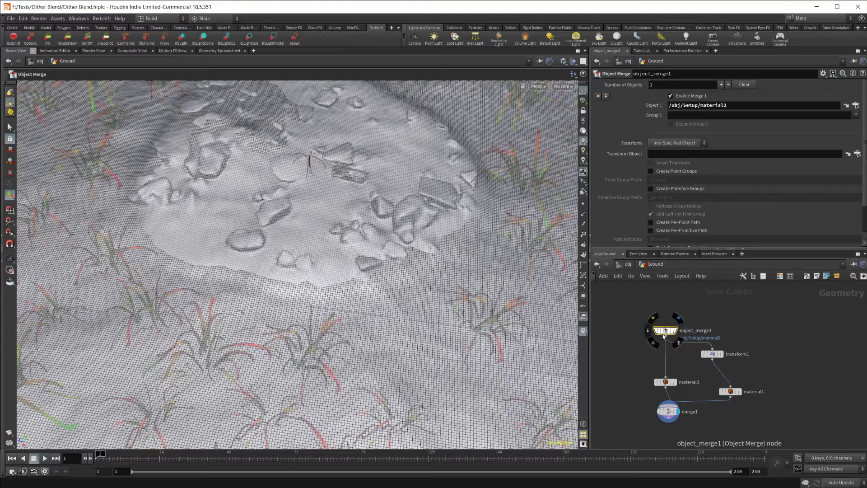
double_click(751, 104)
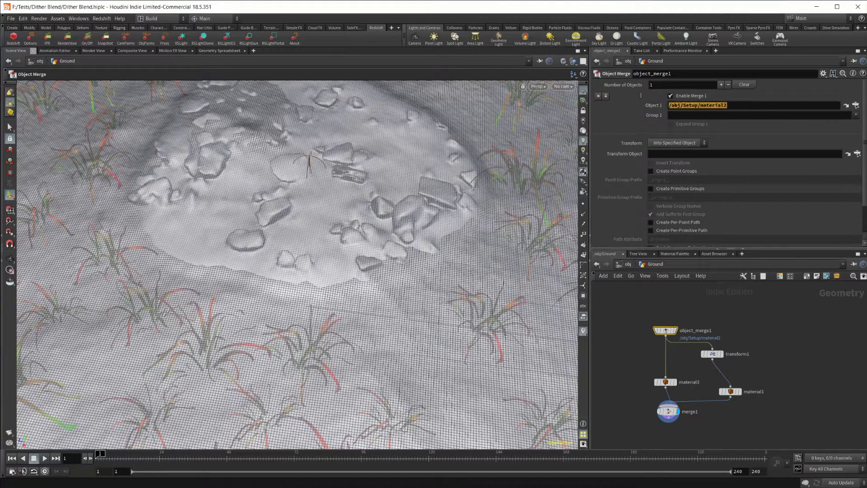
left_click(640, 354)
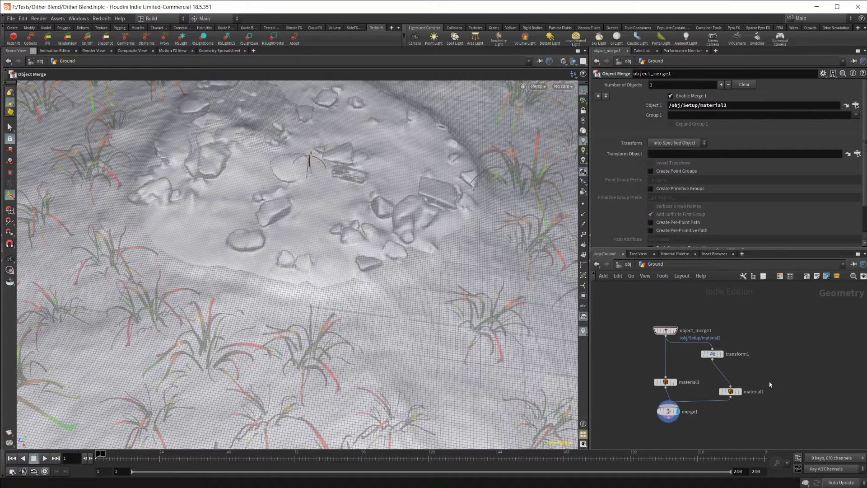
left_click(628, 264)
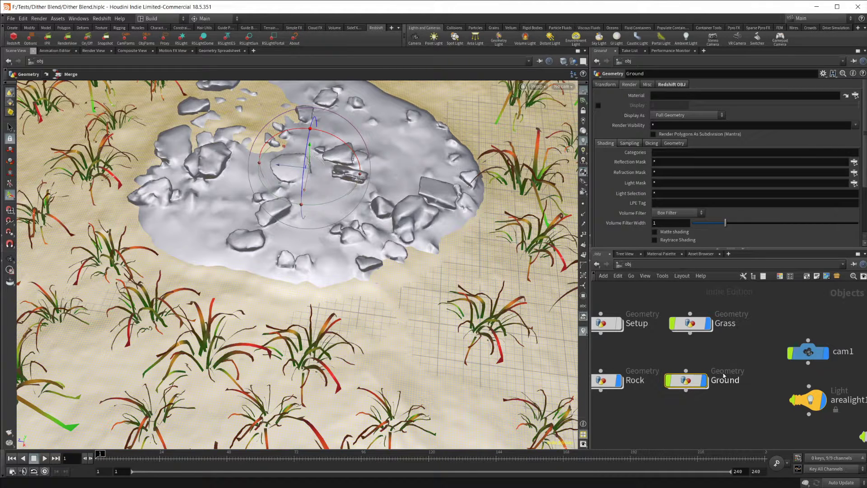
Open the Ground object and inspect the material assigned by its material3 node.
left_click(659, 87)
left_click(633, 85)
double_click(693, 381)
left_click(677, 377)
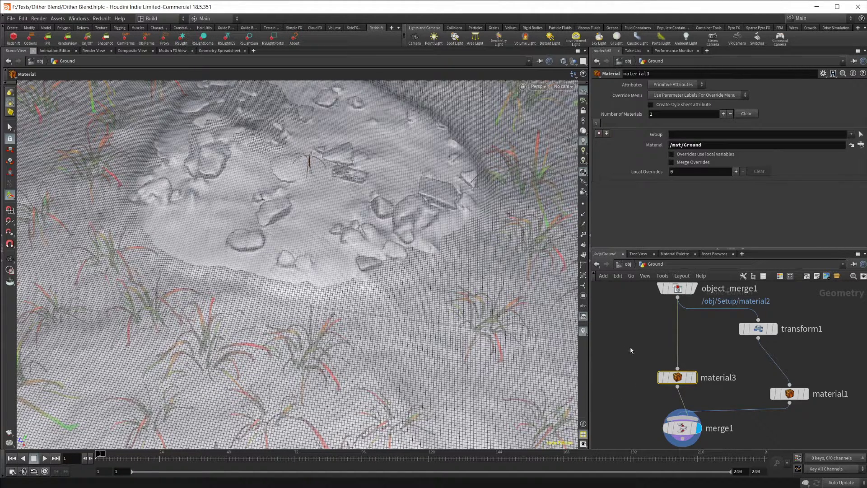
Display the object_merge1 node's geometry in the viewport, and move the display to material3.
middle_click_drag(710, 348, 677, 351)
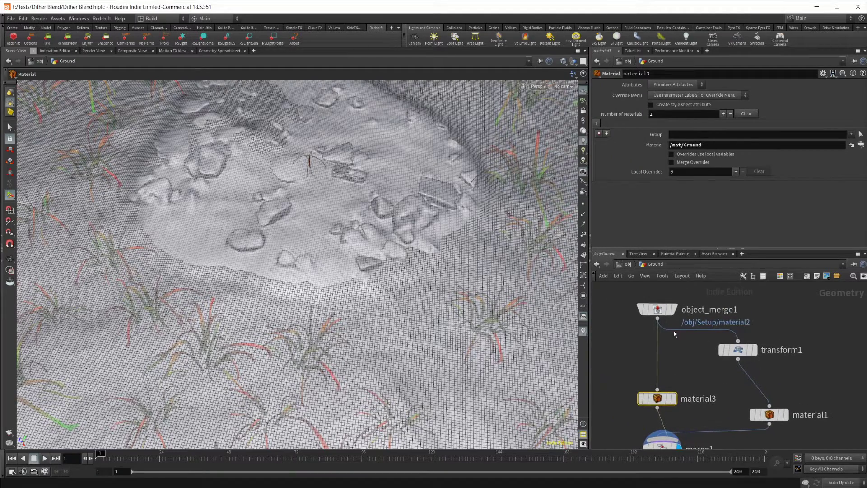
left_click(661, 306)
left_click(673, 309)
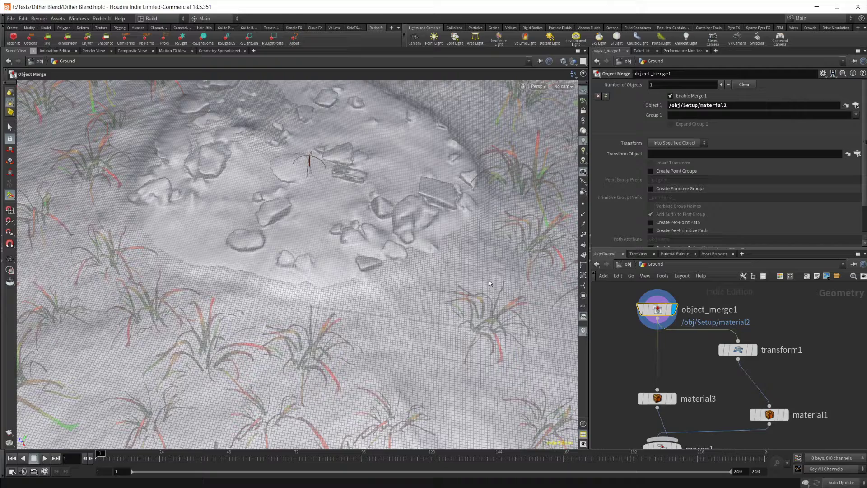
middle_click_drag(715, 373, 737, 339)
left_click(695, 365)
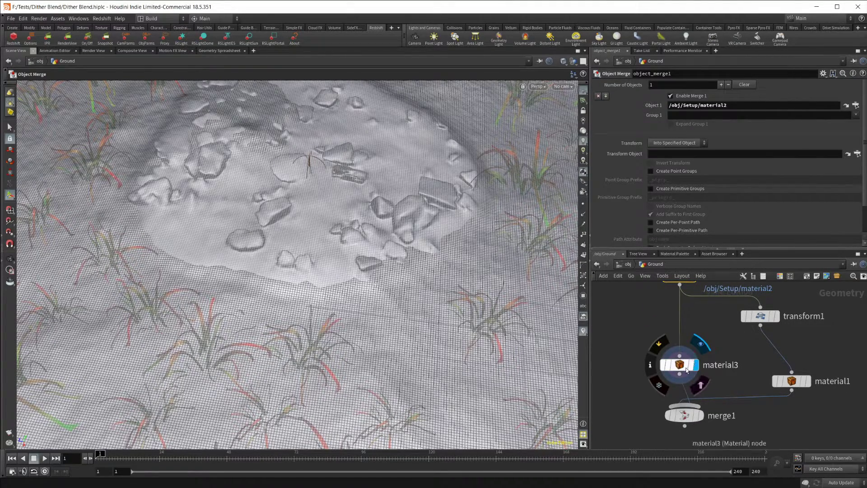
left_click(681, 365)
Inspect the transform1 and material1 branch, and align the material1 node directly beneath transform1.
middle_click_drag(744, 334, 691, 346)
left_click_drag(773, 305, 739, 369)
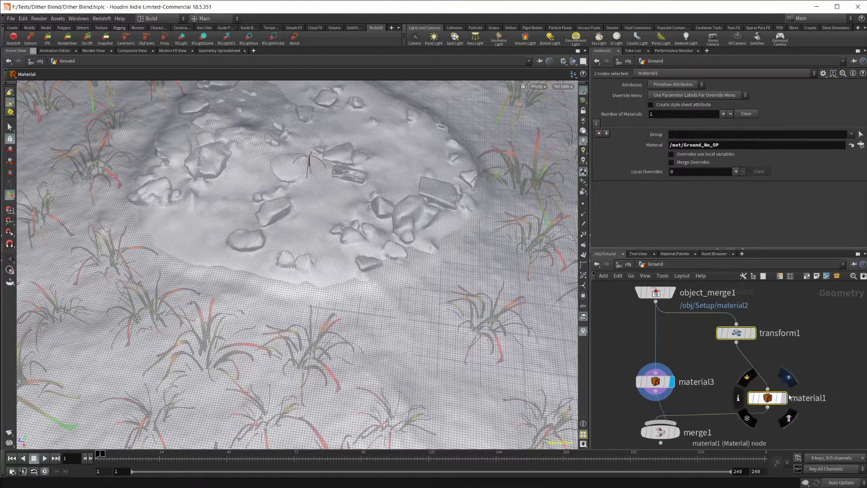
left_click_drag(767, 398, 736, 391)
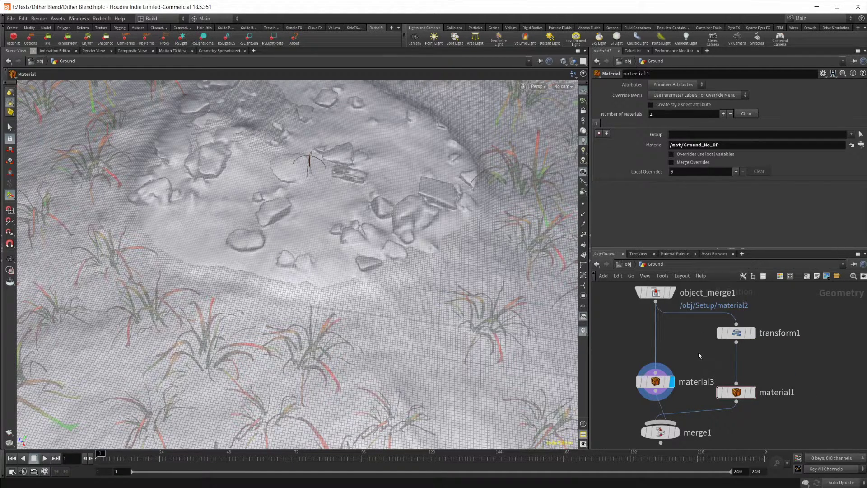
Compare the ground geometry by switching the display between transform1 and material3, ending on transform1.
middle_click_drag(699, 355, 679, 362)
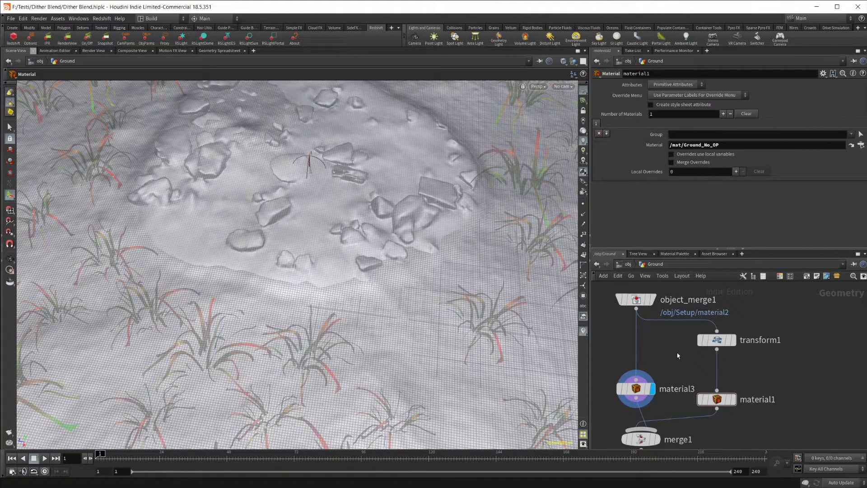
left_click(716, 339)
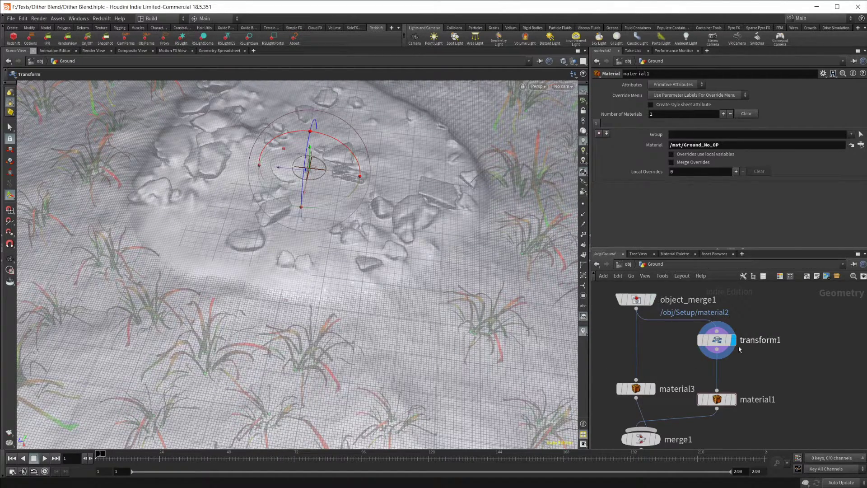
left_click(653, 387)
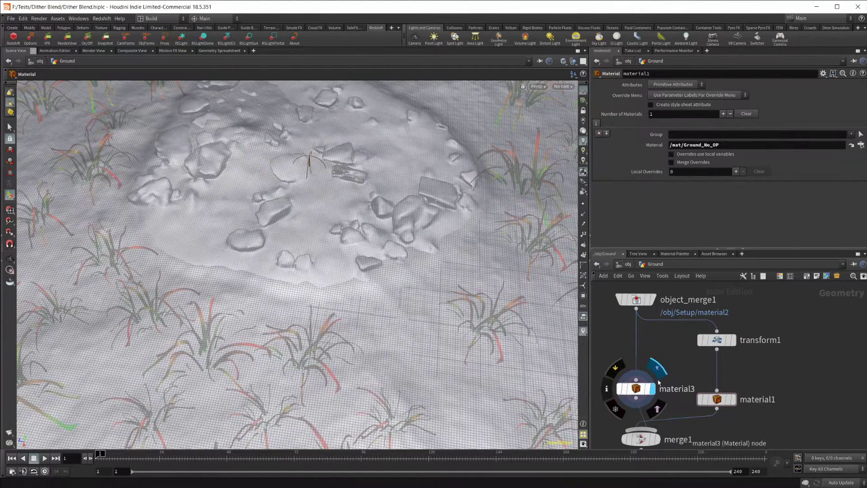
left_click(733, 340)
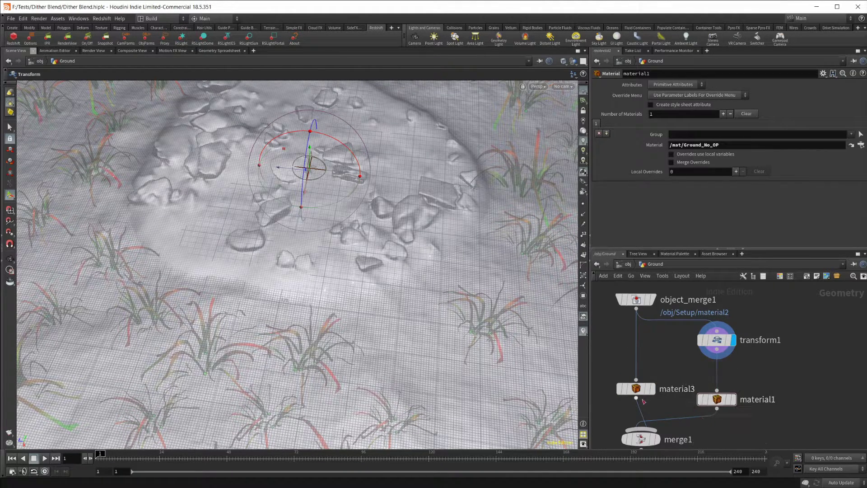
mouse_move(679, 355)
middle_mouse_down()
mouse_move(665, 355)
mouse_move(680, 359)
middle_mouse_up()
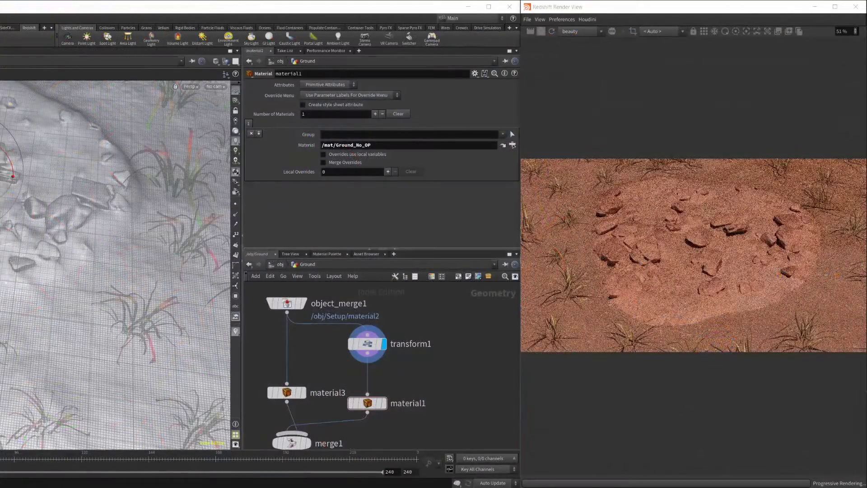
Look through cam1 in the viewport and lock the camera to the view.
middle_click_drag(117, 192, 21, 229, "alt")
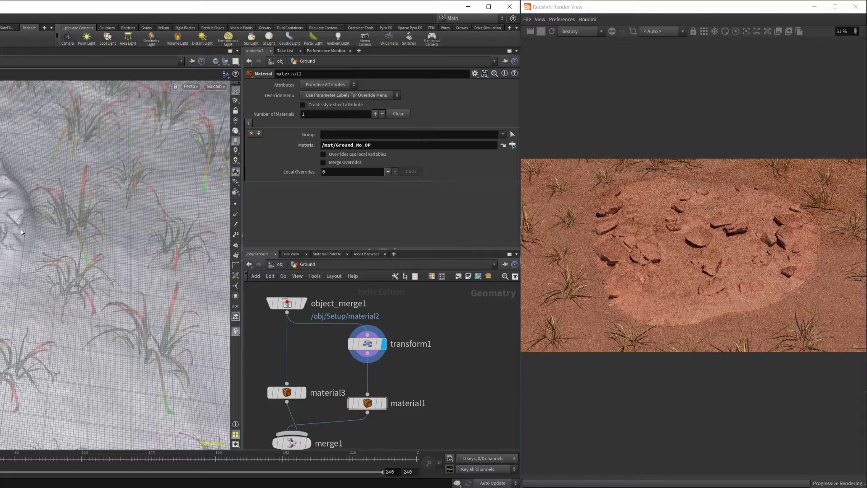
left_click(215, 86)
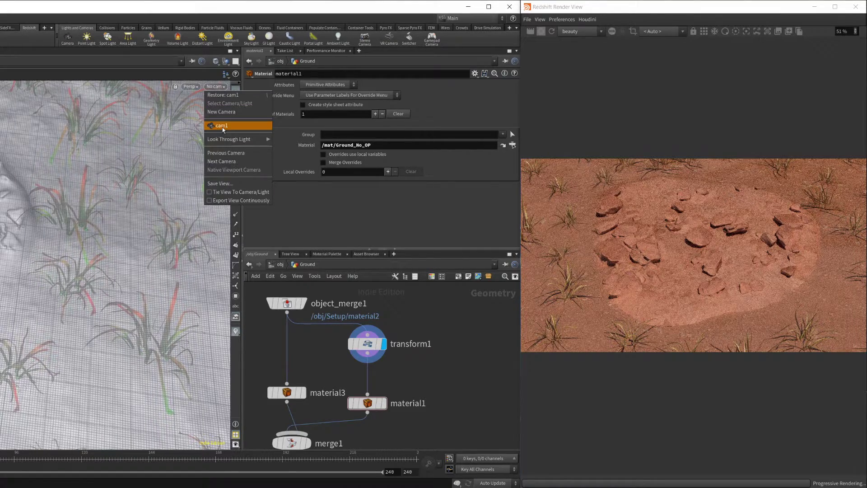
left_click(226, 125)
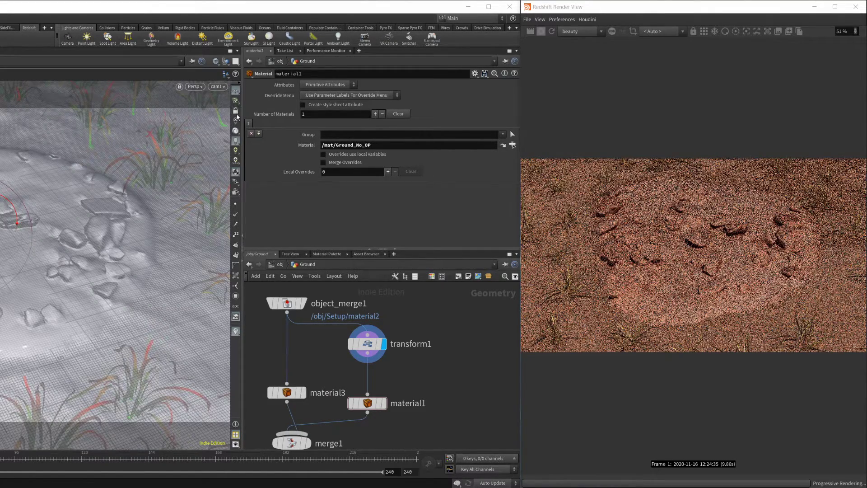
left_click(235, 111)
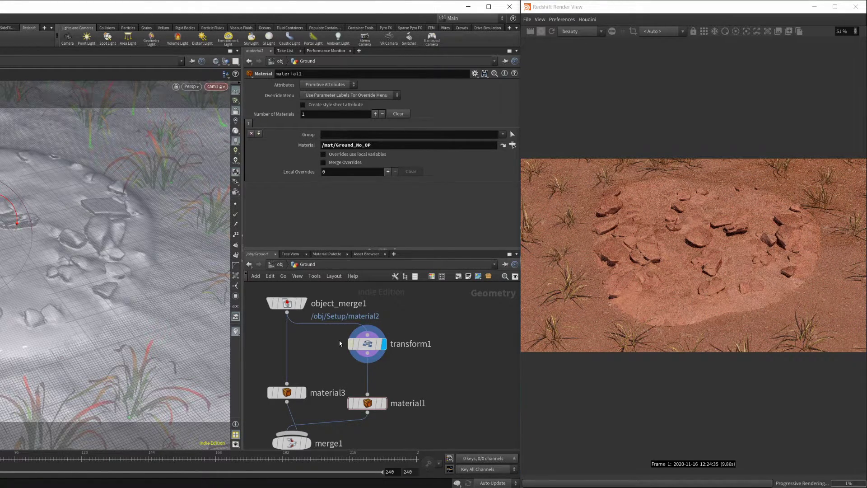
Display the merge1 node and cut the wire connecting material1 to it.
middle_click_drag(353, 438, 385, 384)
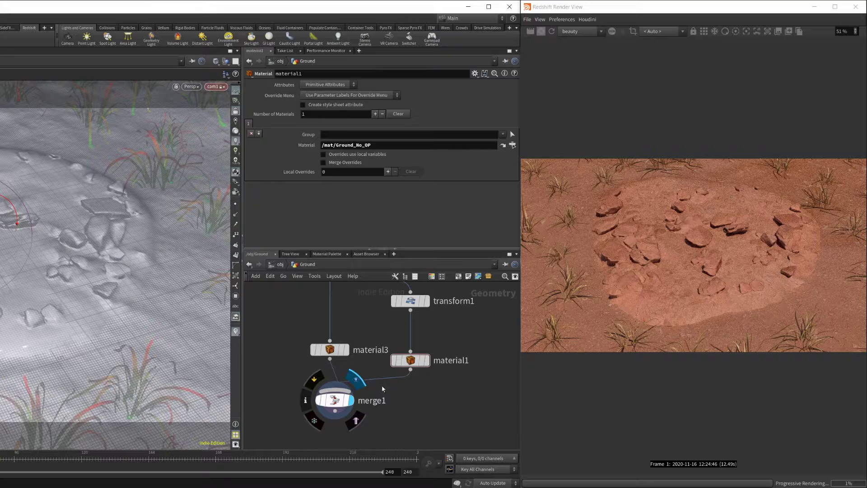
left_click(357, 379)
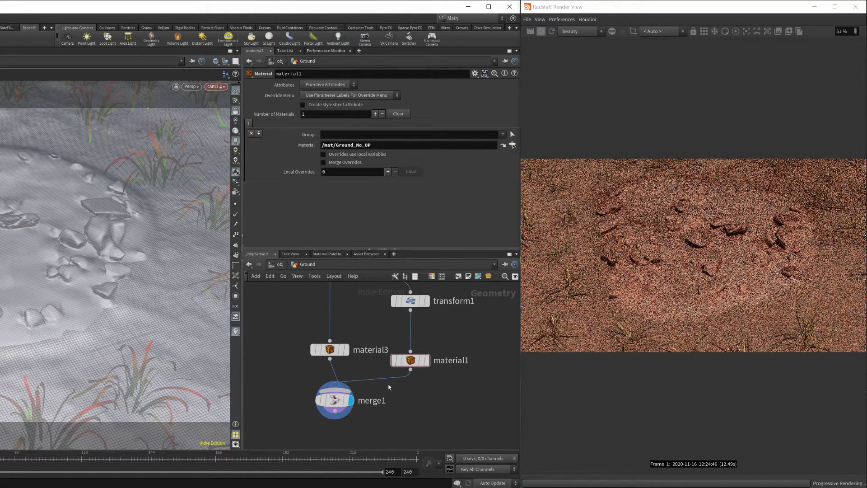
key("y")
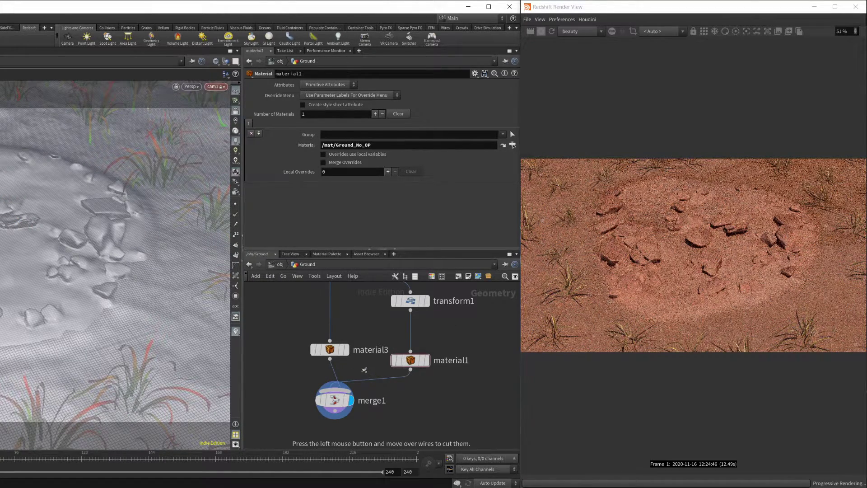
left_click_drag(362, 365, 387, 385)
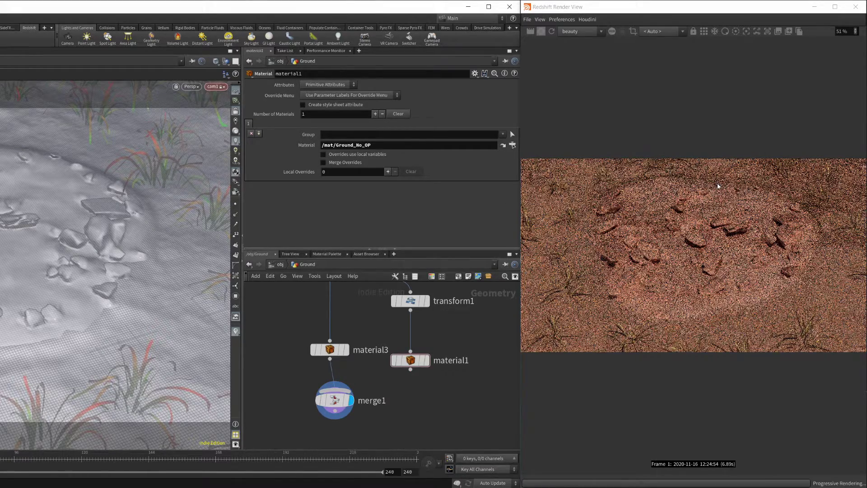
Enlarge the render and reframe cam1 on the outer edge of the rock patch to examine its blend with the ground.
scroll(687, 203, "up", 3)
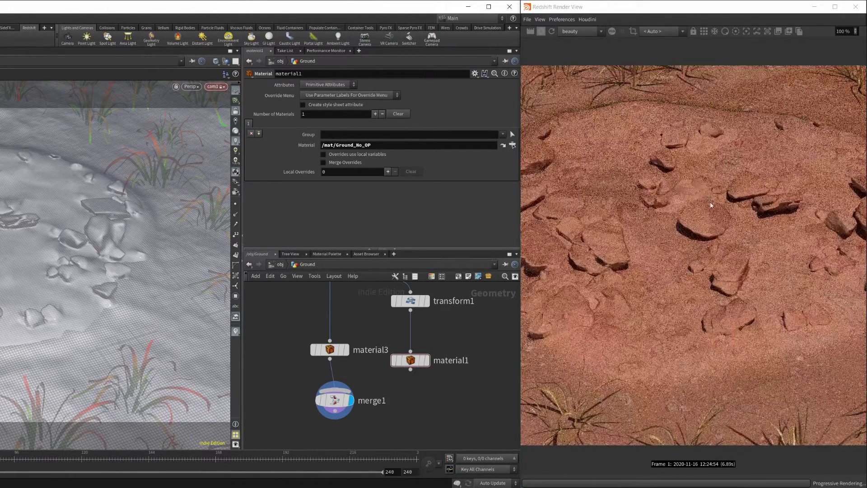
middle_click_drag(702, 159, 696, 257)
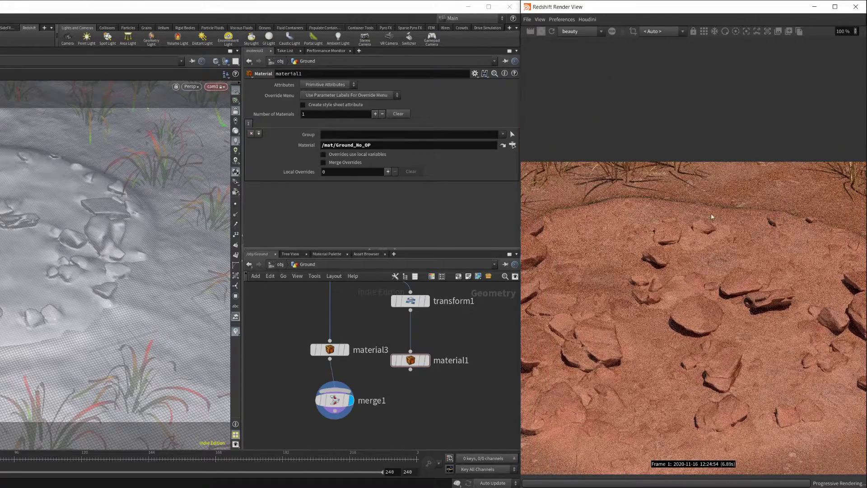
left_click_drag(16, 328, 32, 248, "alt")
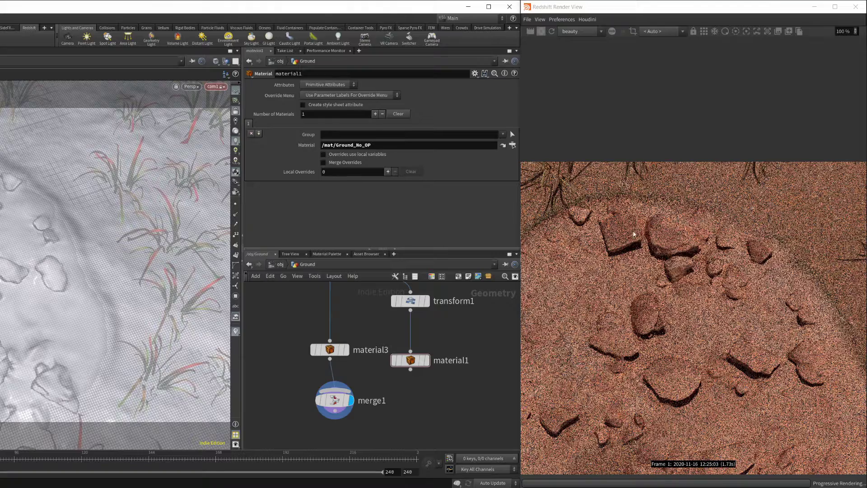
left_click_drag(37, 245, 39, 207, "alt")
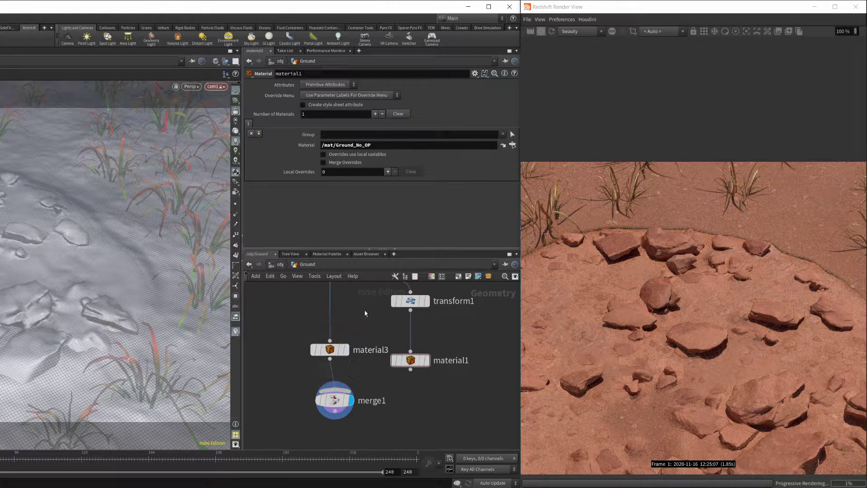
Reconnect the output of material1 to merge1 to restore the transformed ground copy.
middle_click_drag(364, 310, 388, 350)
middle_click_drag(365, 382, 362, 358)
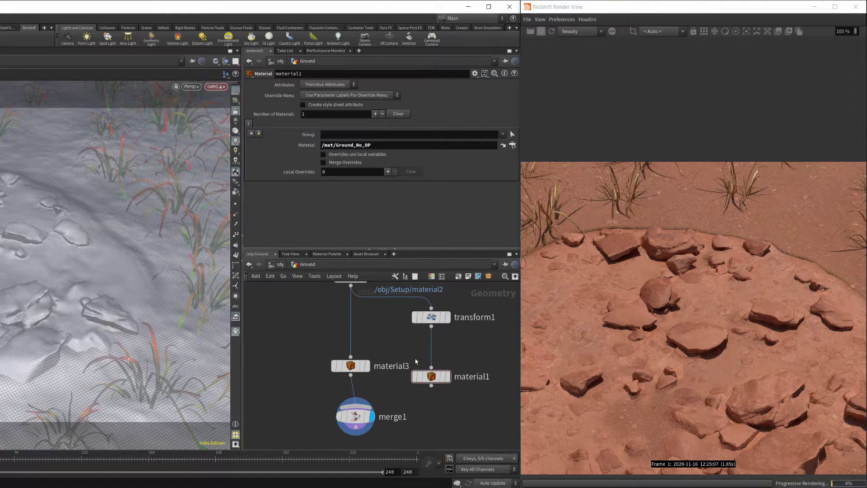
middle_click_drag(414, 348, 377, 340)
left_click_drag(440, 292, 380, 370)
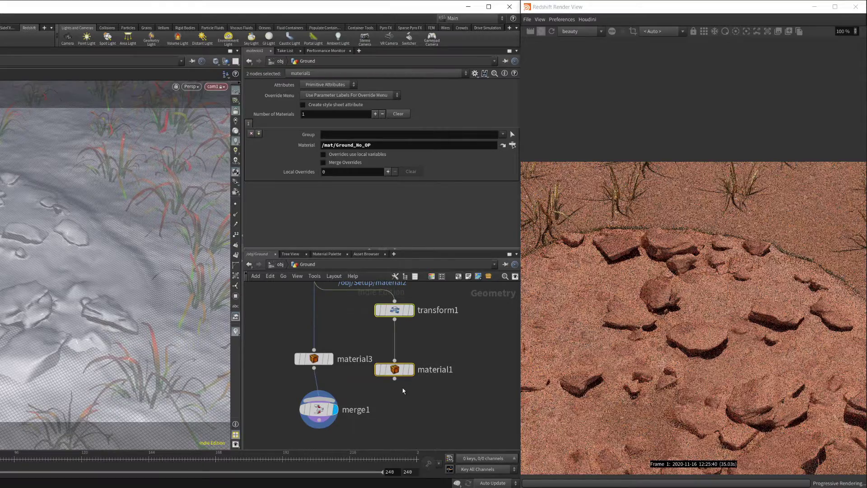
left_click_drag(395, 379, 322, 391)
key("Escape")
left_click(458, 393)
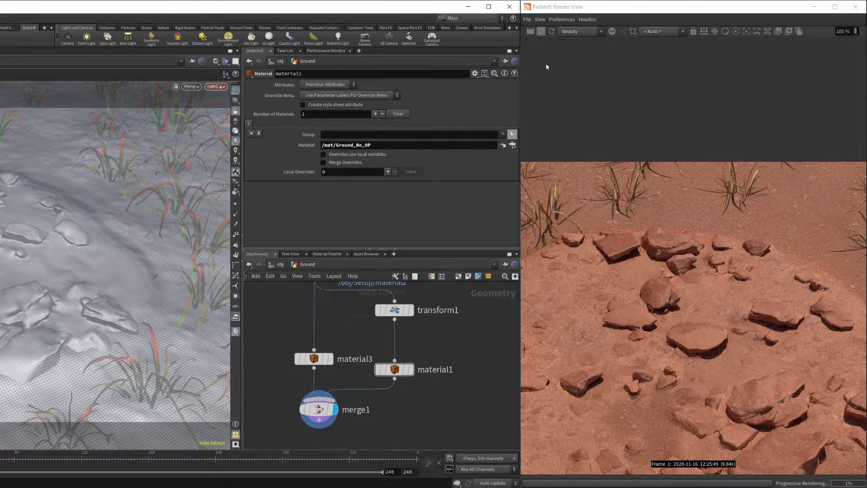
Stop the live Redshift render and go from the Ground object to the mat network.
left_click(541, 32)
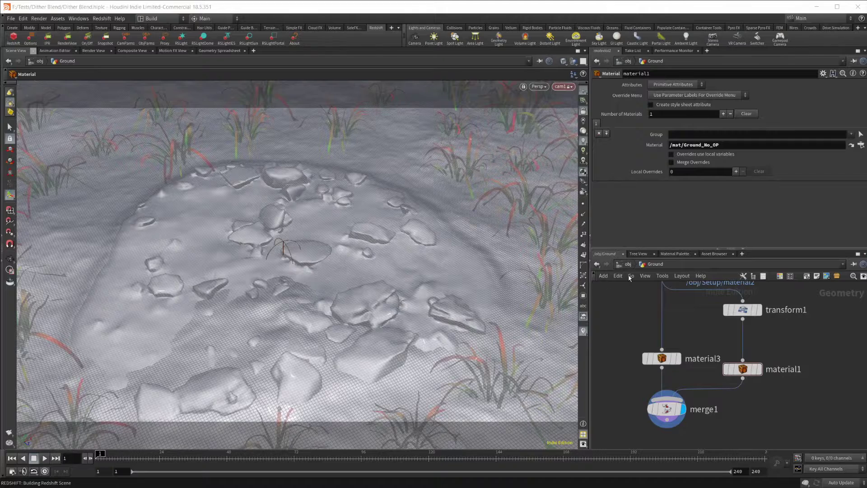
left_click(627, 264)
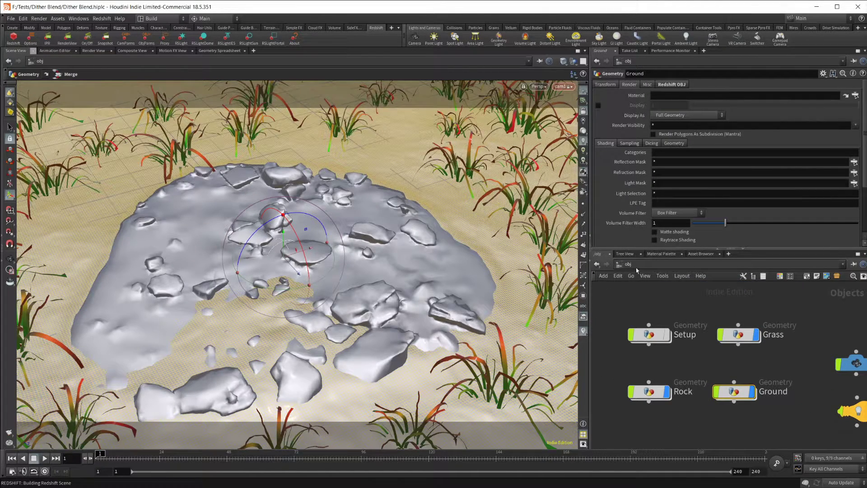
left_click(635, 266)
left_click(656, 298)
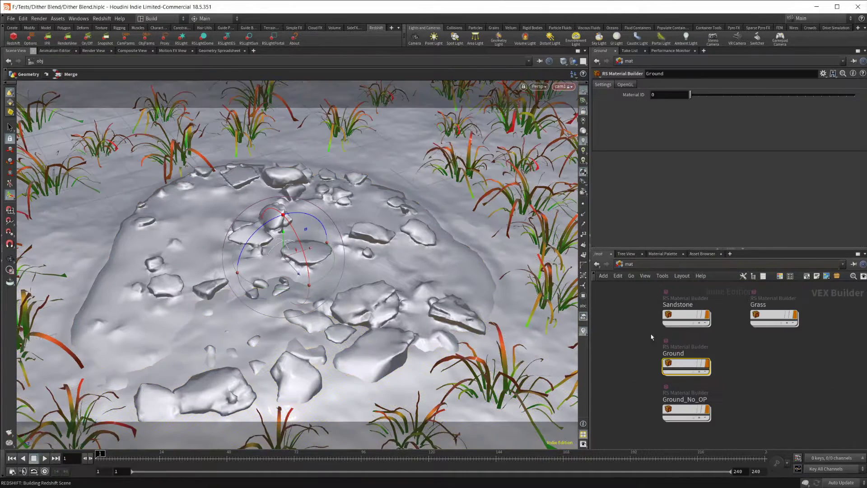
Open the Ground material builder and examine its texture, color layer and color correction nodes.
left_click(697, 313)
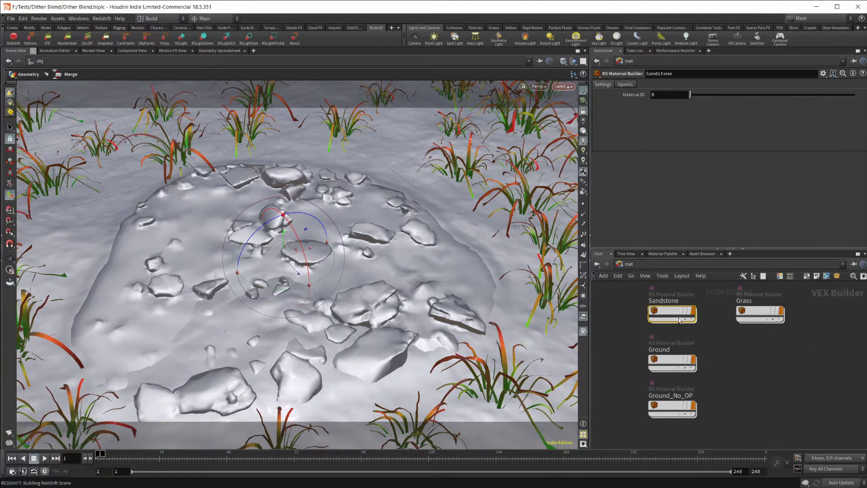
mouse_move(669, 364)
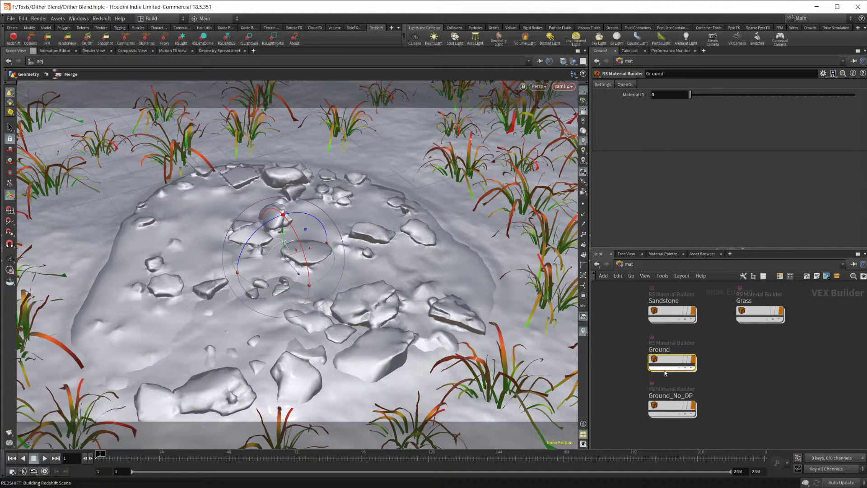
double_click(670, 364)
scroll(625, 375, "up", 4)
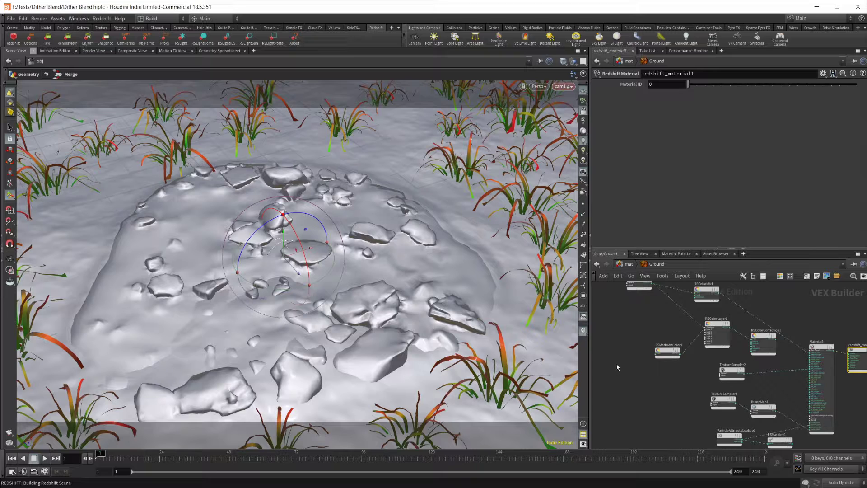
middle_click_drag(626, 366, 619, 363)
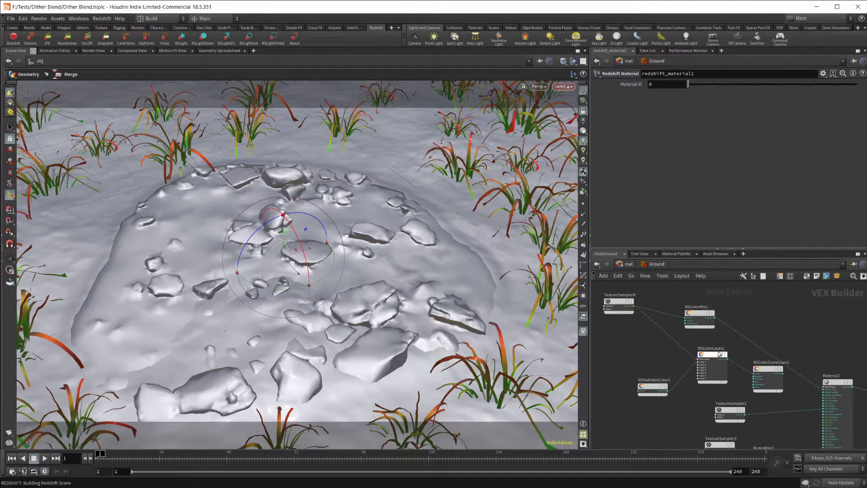
mouse_move(780, 316)
middle_mouse_down()
mouse_move(747, 315)
mouse_move(783, 319)
mouse_move(747, 338)
mouse_move(765, 326)
middle_mouse_up()
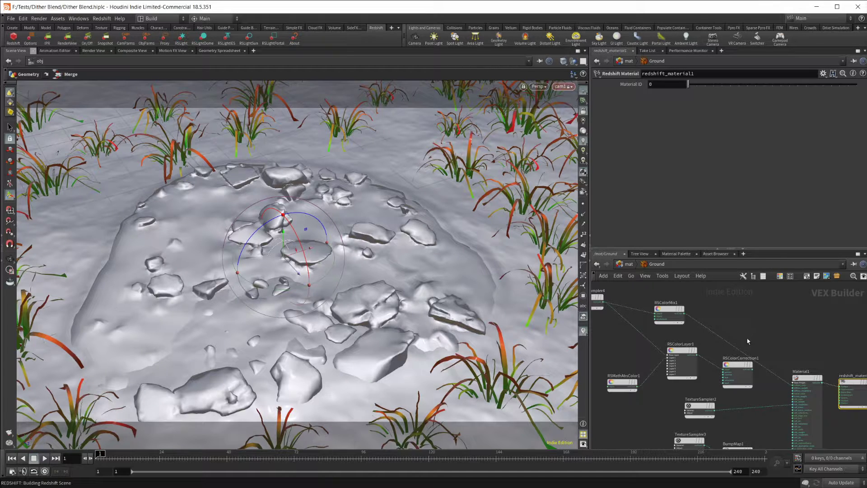
Examine TextureSampler2, TextureSampler3 and the ParticleAttributeLookup1 node in the Ground material network.
middle_click_drag(747, 341, 746, 311)
middle_click_drag(760, 395, 740, 359)
left_click(727, 361)
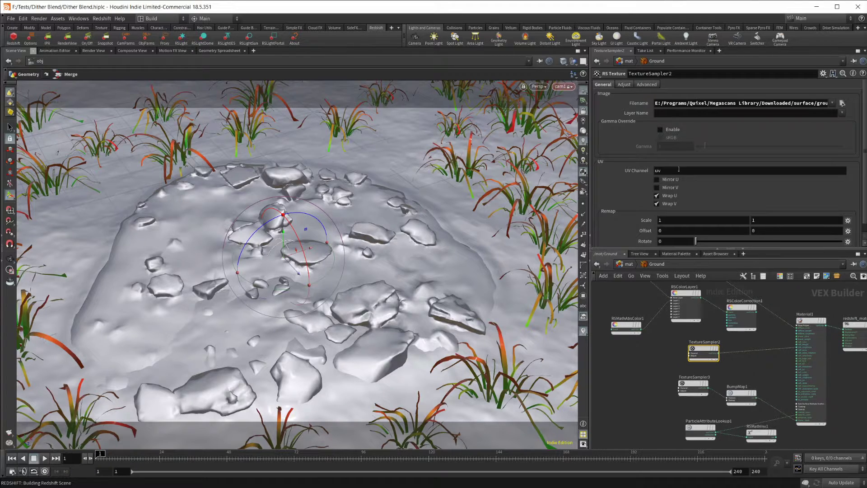
left_click(693, 386)
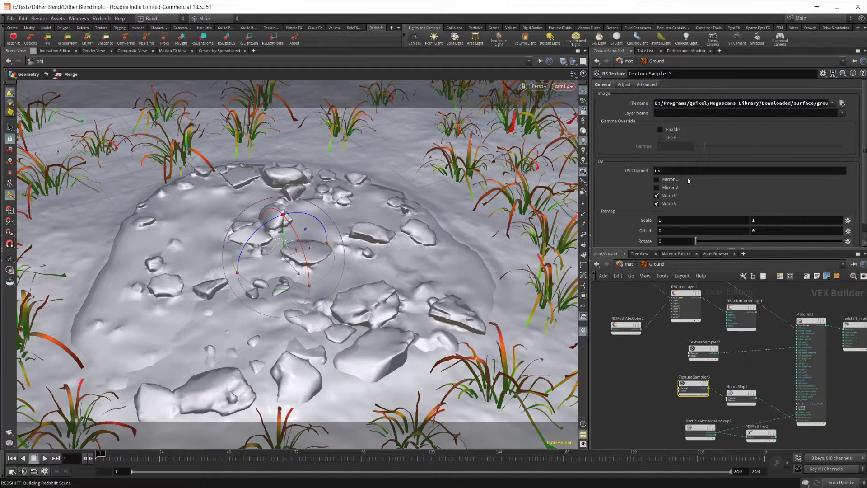
scroll(786, 383, "up", 3)
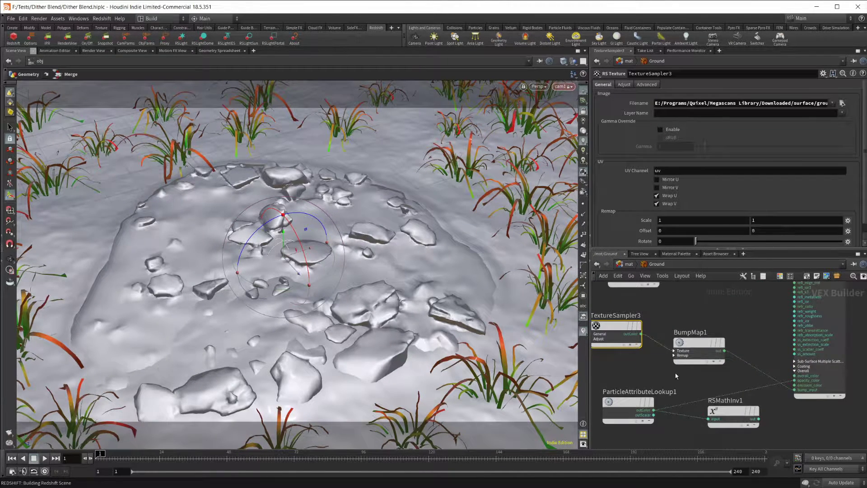
middle_click_drag(676, 376, 718, 331)
left_click(664, 356)
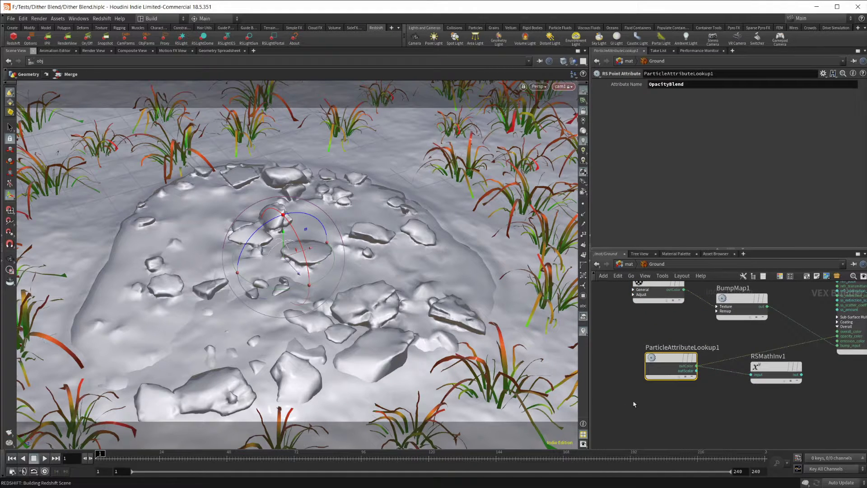
middle_click_drag(673, 411, 664, 419)
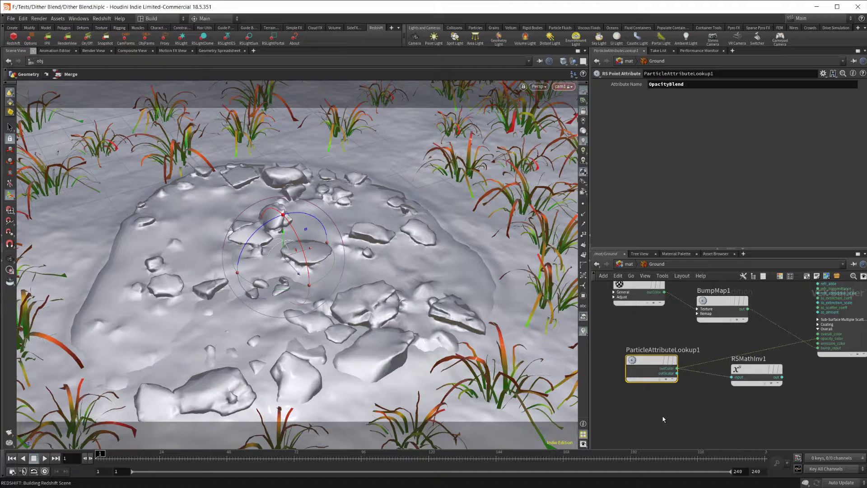
Add an RS Point Attribute node below ParticleAttributeLookup1 and check its attribute name.
middle_click_drag(659, 405, 671, 376)
key("Tab")
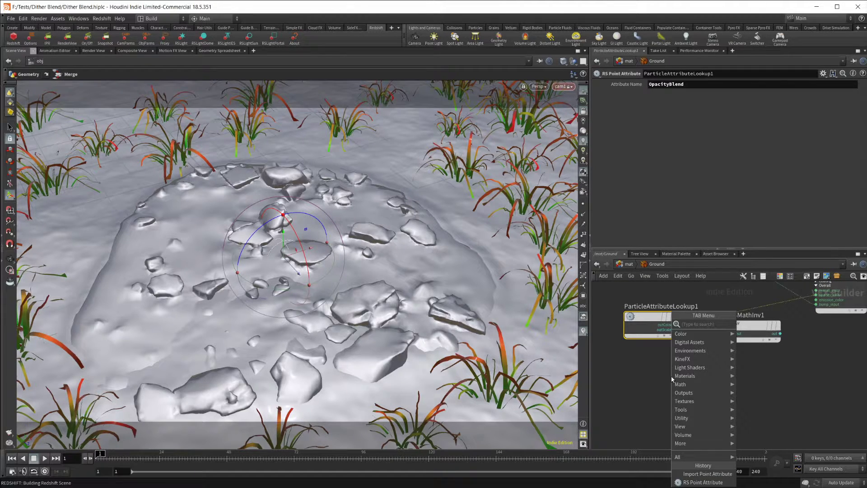
type("att")
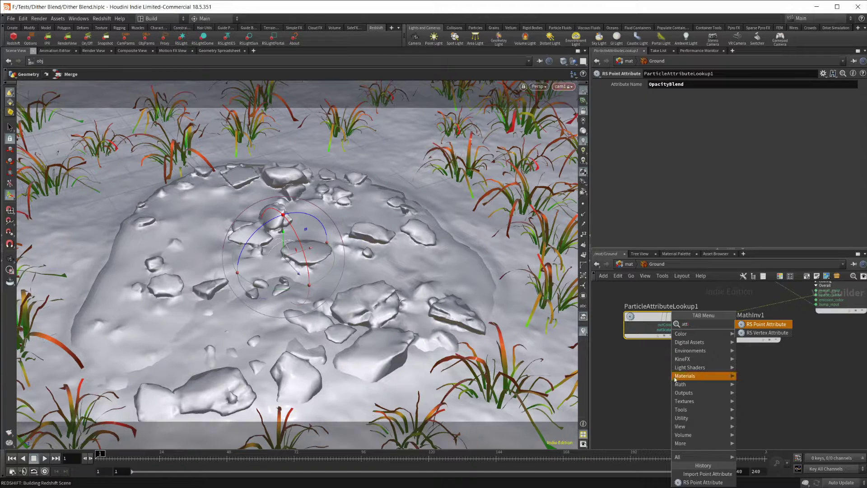
left_click(766, 323)
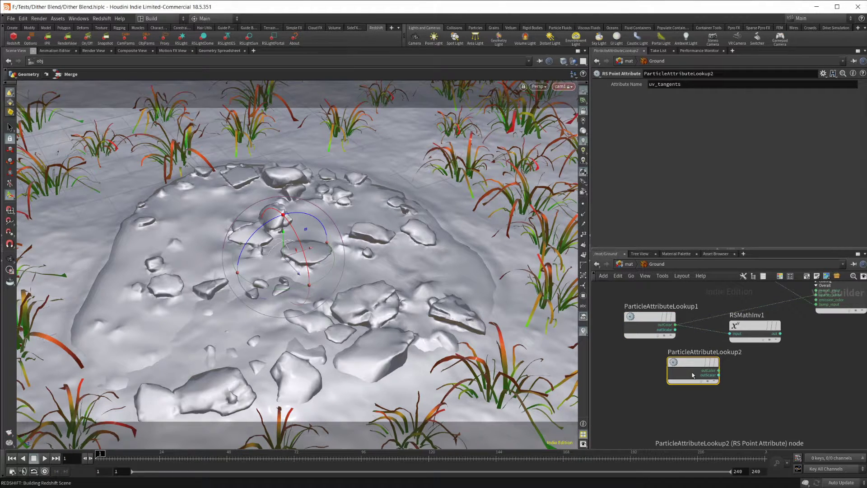
left_click(684, 366)
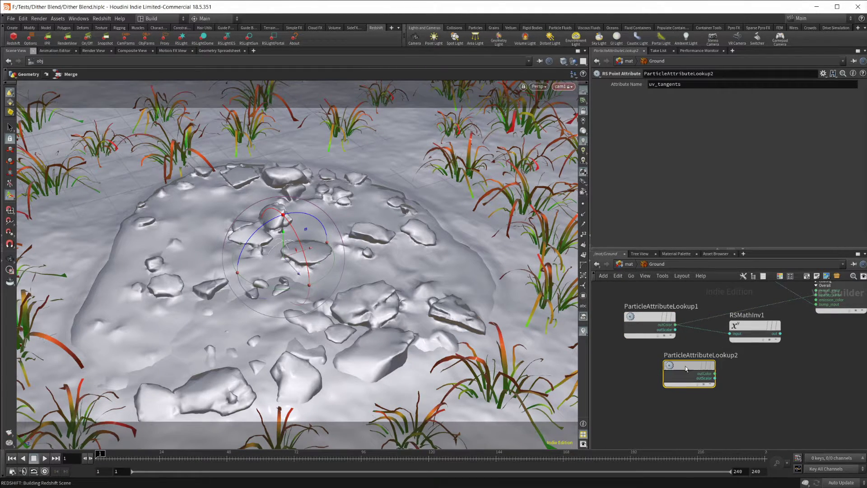
double_click(697, 86)
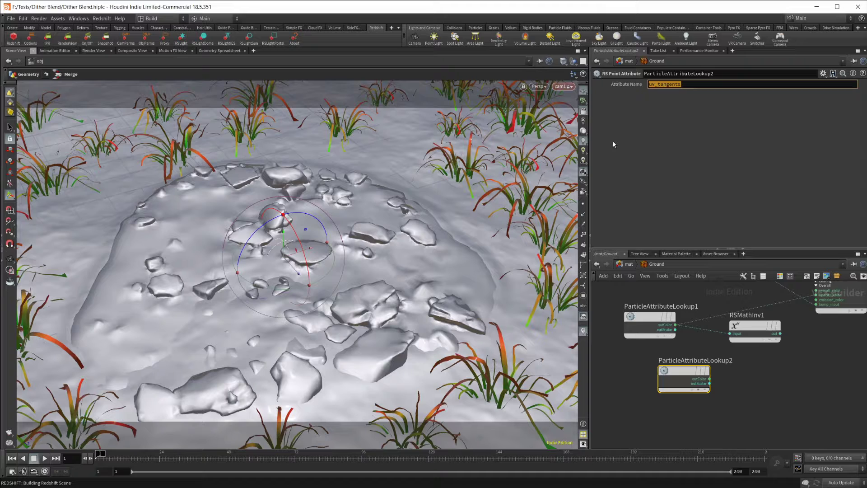
Compare ParticleAttributeLookup1's attribute name with the Combined Mask output of maskbyfeature2 in the Setup object.
left_click(643, 319)
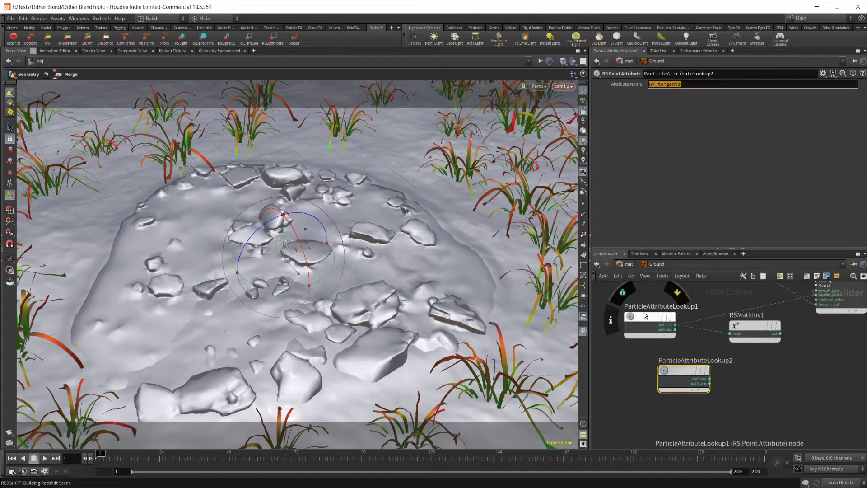
double_click(696, 85)
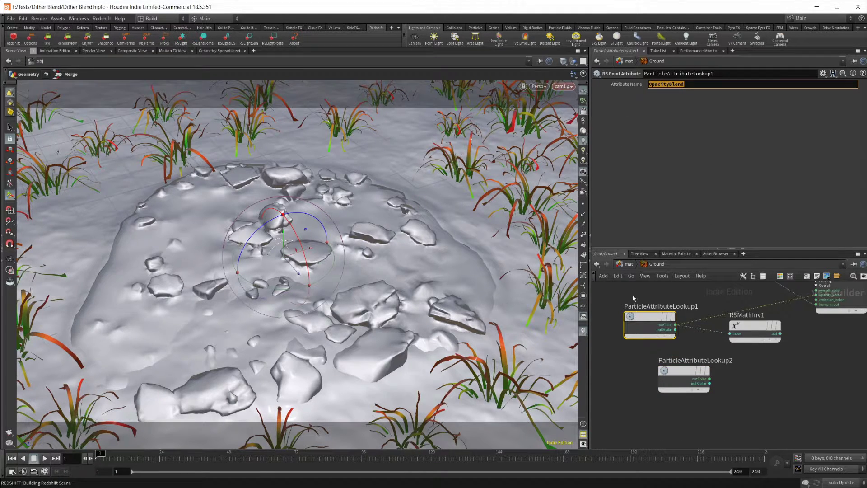
key("u")
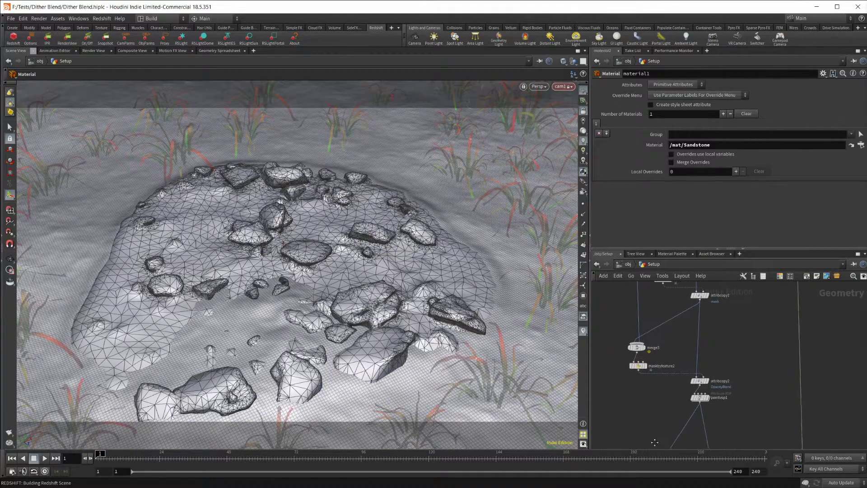
middle_click_drag(654, 442, 697, 440)
left_click_drag(654, 329, 708, 408)
scroll(685, 370, "up", 3)
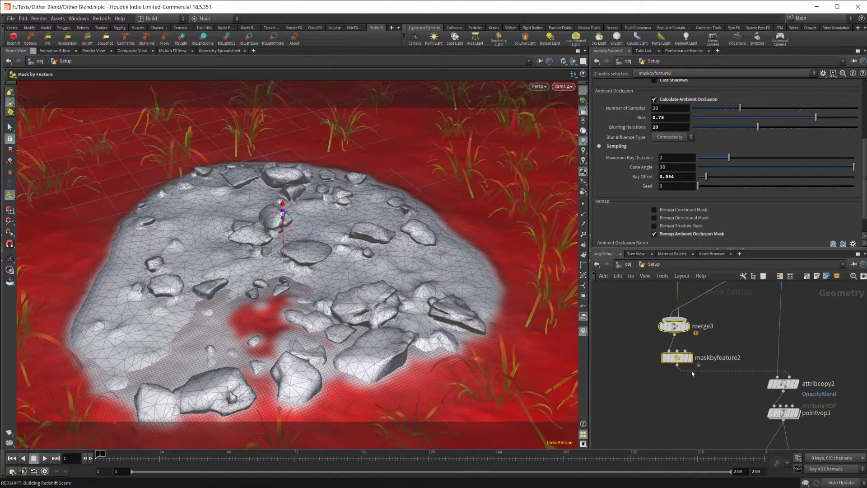
left_click(673, 356)
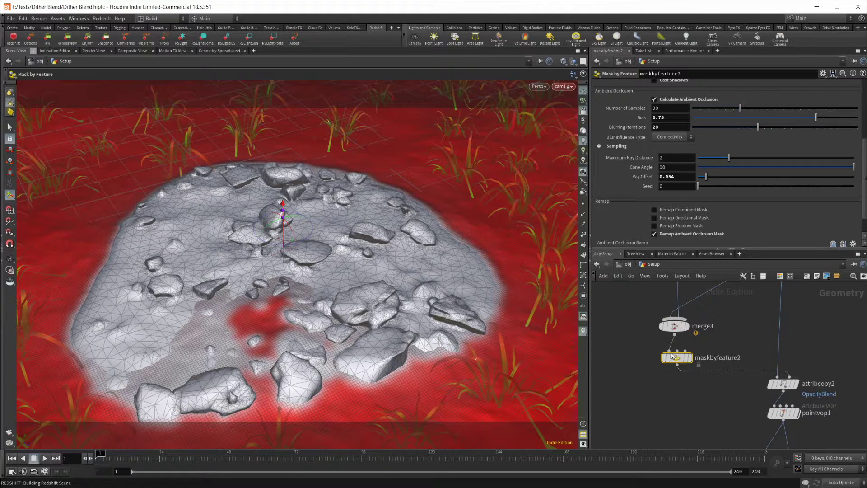
scroll(615, 148, "up", 5)
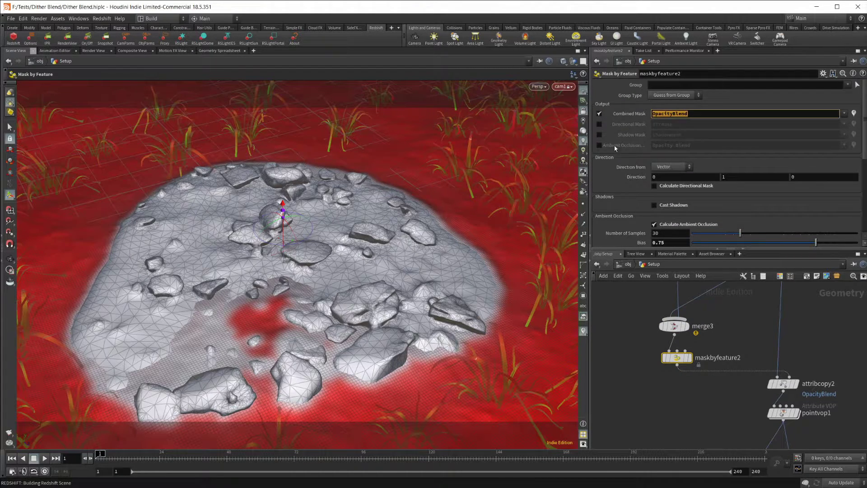
Return to the Ground material and examine the attribute name and opacity connection of ParticleAttributeLookup1.
left_click(649, 418)
left_click(628, 264)
left_click(631, 264)
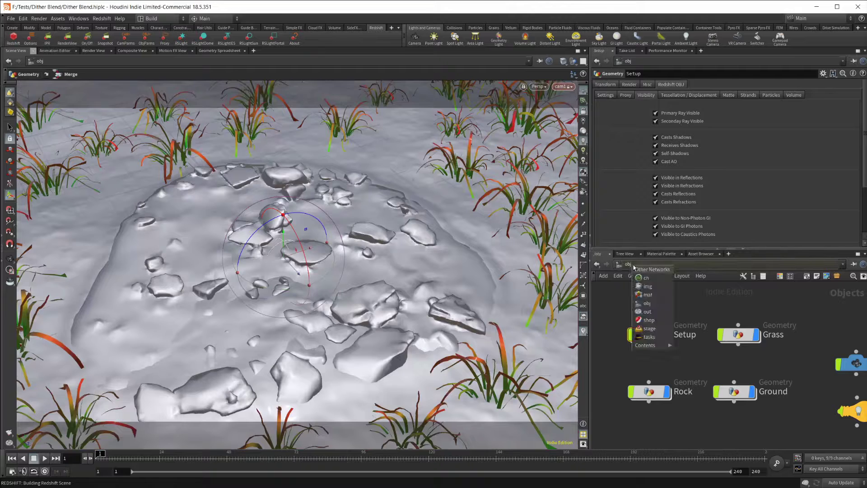
left_click(646, 294)
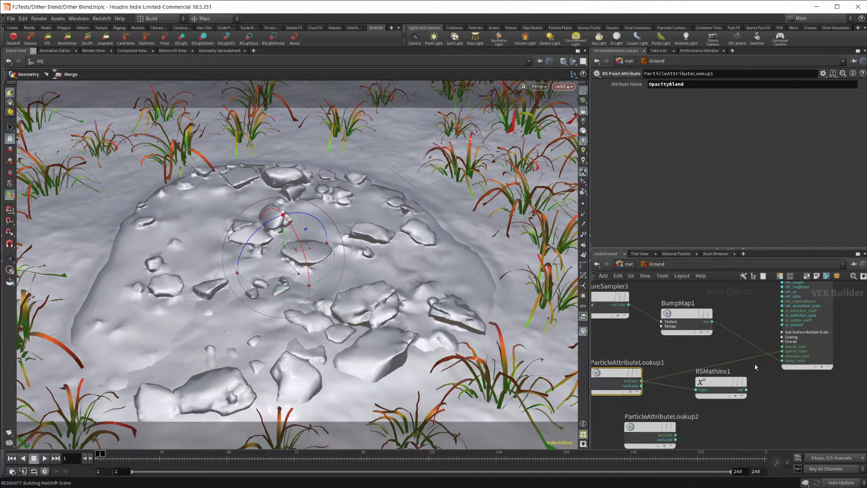
middle_click_drag(750, 417, 793, 371)
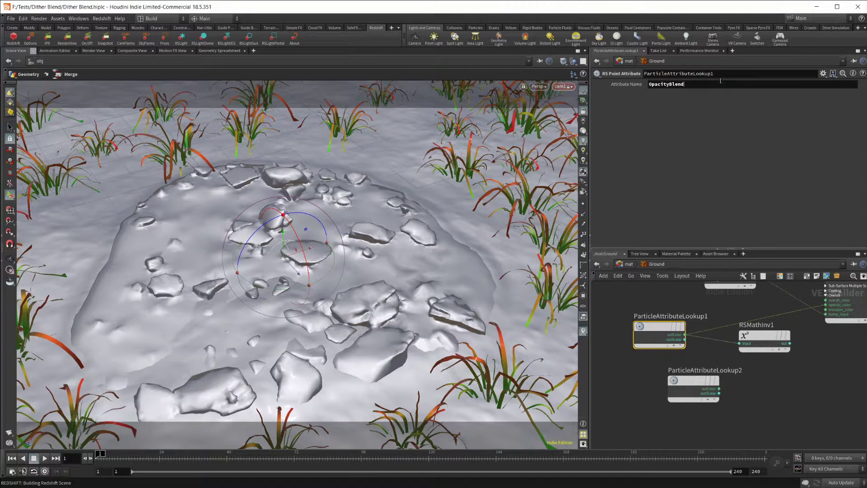
left_click_drag(720, 82, 601, 86)
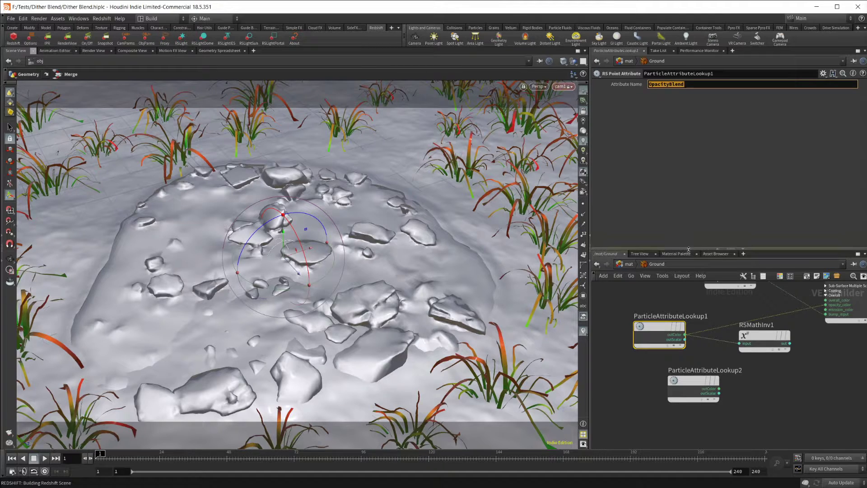
Go back into the Setup object and examine how group1 and transform1 feed merge2 and maskbyfeature1.
left_click(626, 267)
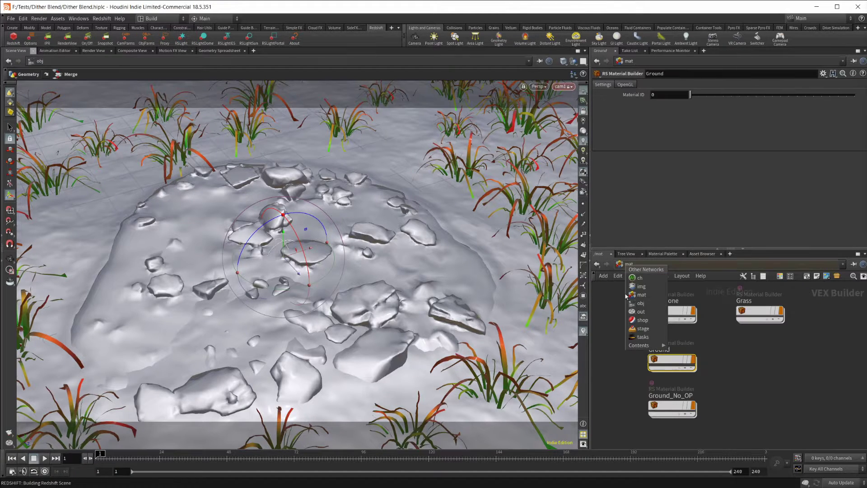
left_click(652, 306)
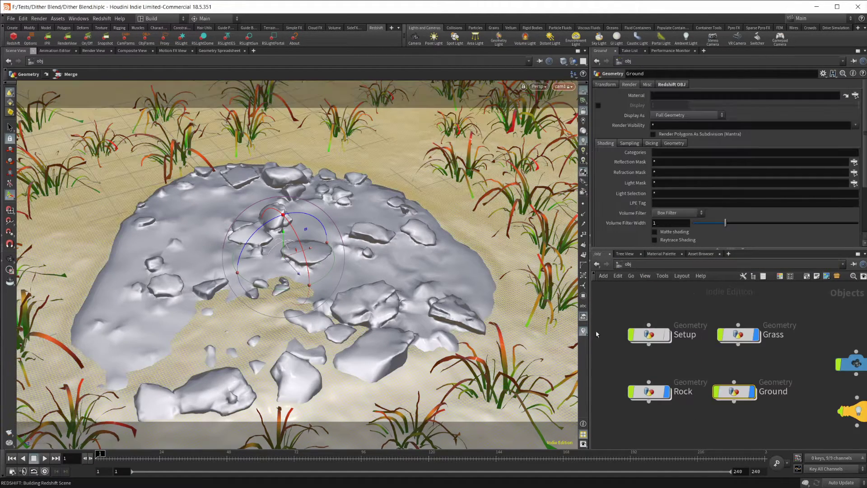
double_click(654, 334)
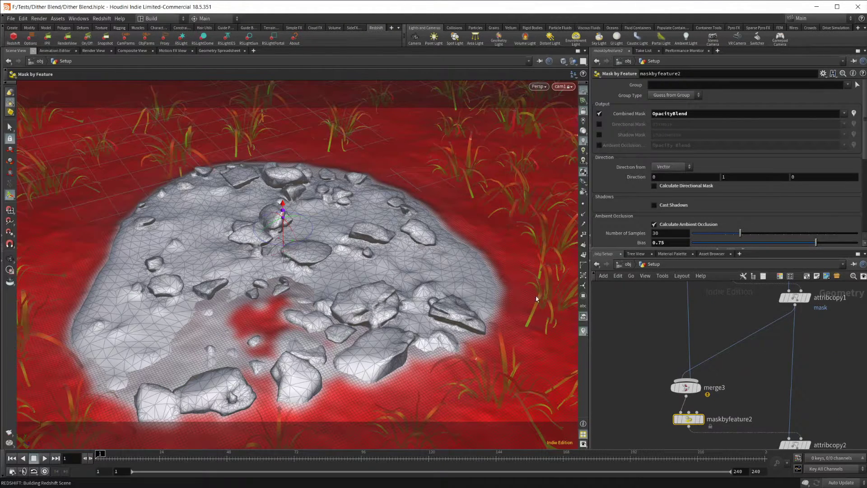
scroll(665, 335, "down", 4)
middle_click_drag(650, 313, 671, 387)
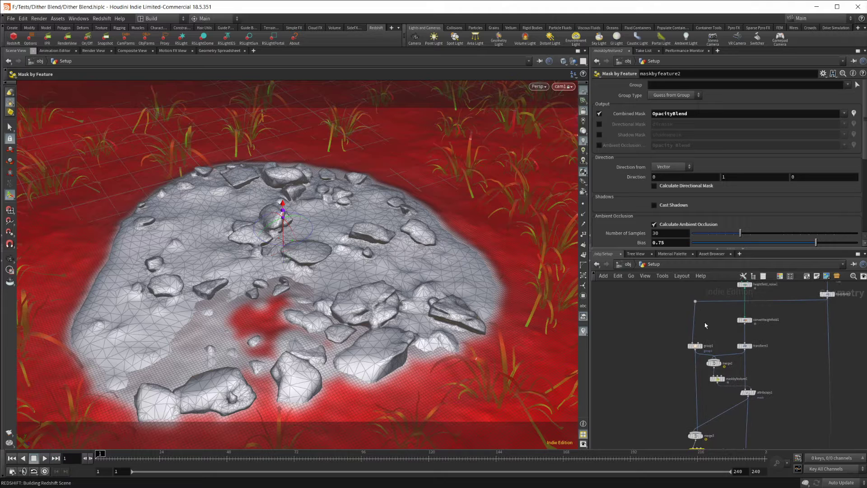
scroll(706, 324, "up", 2)
scroll(709, 361, "up", 3)
mouse_move(710, 380)
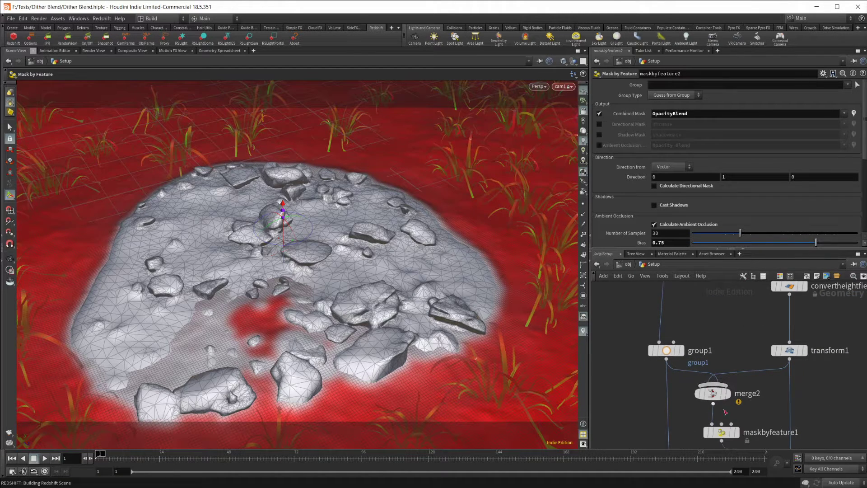
Trace the Setup network from group1 to merge3 and maskbyfeature2, and inspect the attribcopy1 settings.
middle_click_drag(720, 324, 717, 361)
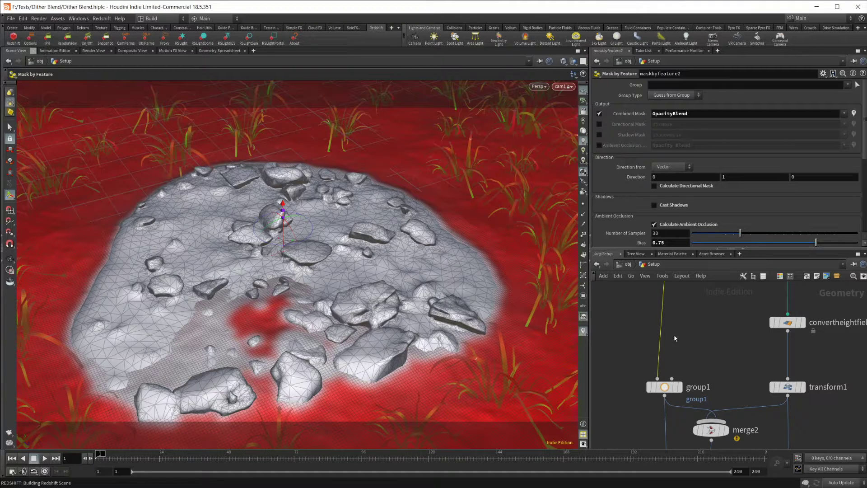
middle_click_drag(674, 339, 716, 368)
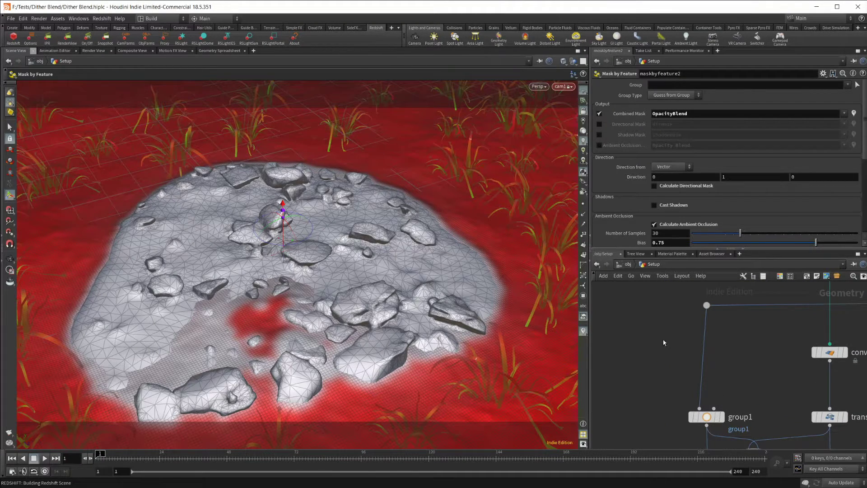
middle_click_drag(757, 402, 708, 303)
middle_click_drag(731, 428, 790, 360)
middle_click_drag(757, 388, 794, 291)
scroll(786, 327, "down", 2)
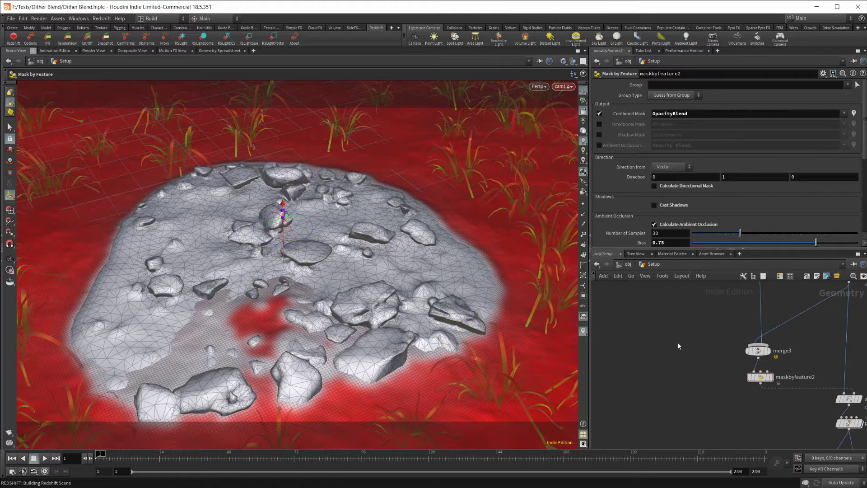
middle_click_drag(789, 307, 760, 383)
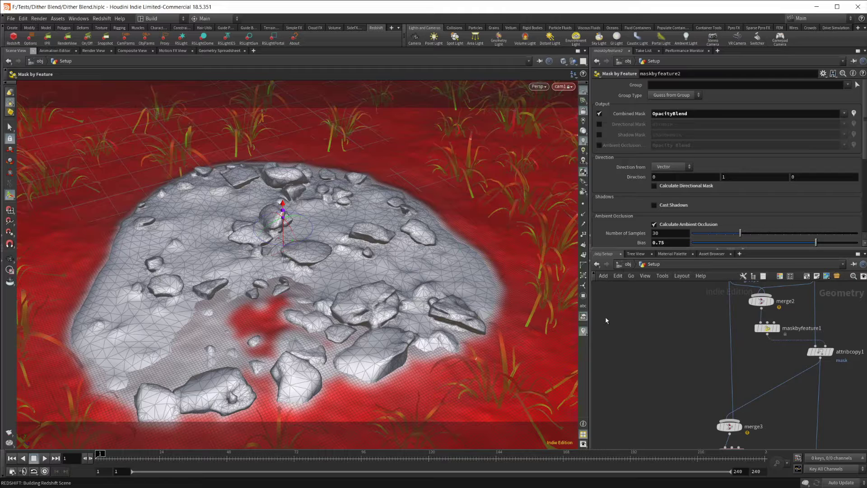
middle_click_drag(787, 371, 720, 355)
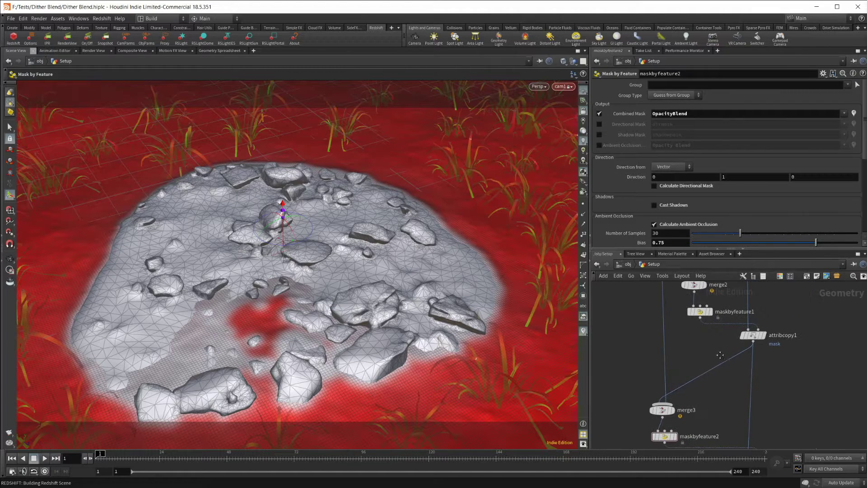
left_click(753, 335)
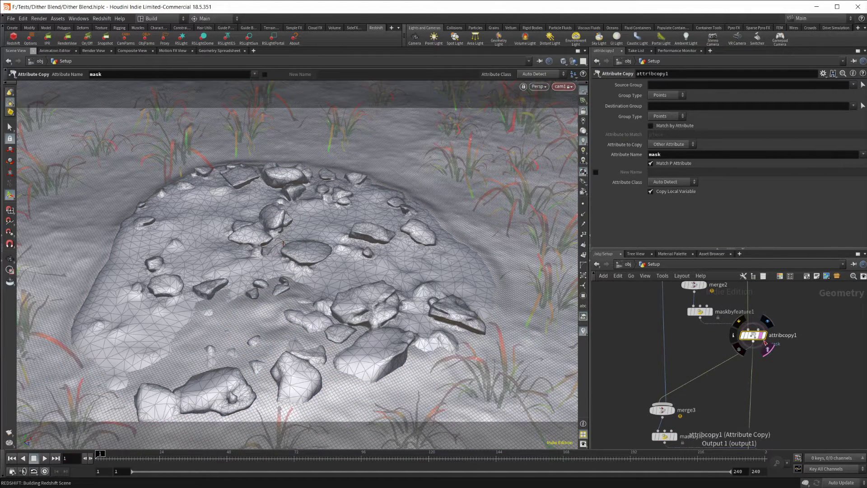